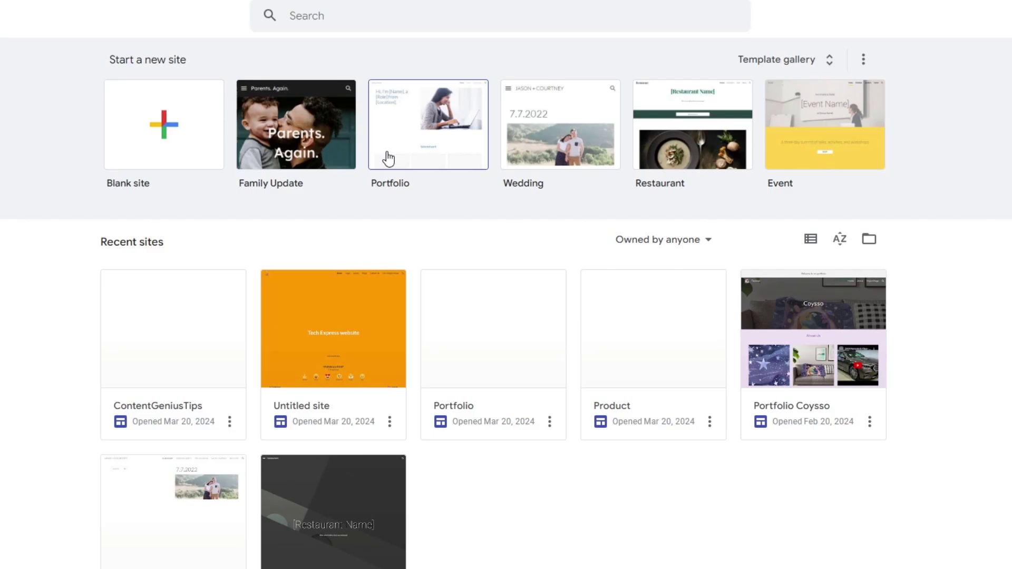
Open the full template gallery and create a new site from the Salon small-business template
{"action": "left_click", "coordinate": [826, 62]}
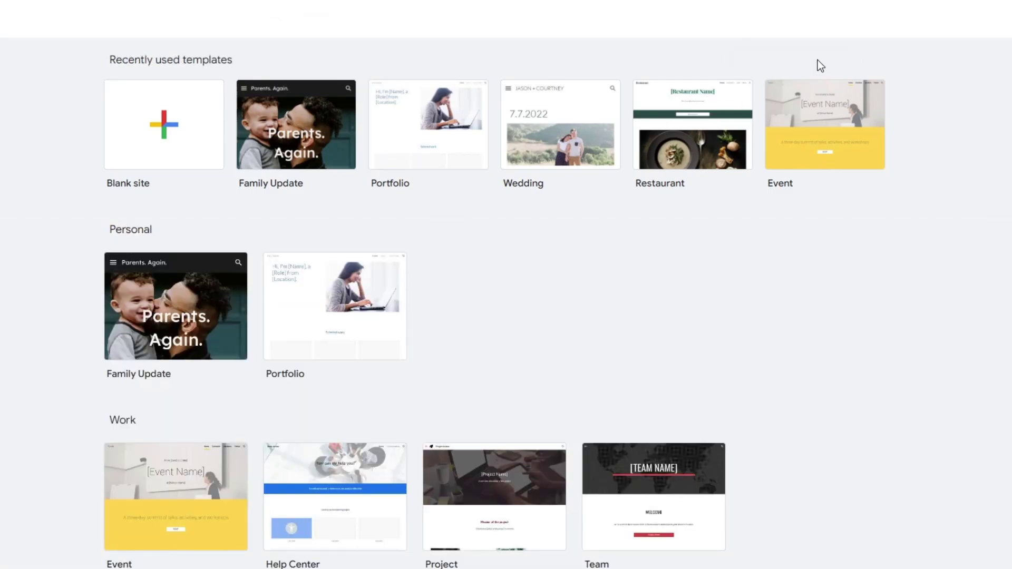
{"action": "scroll", "coordinate": [600, 240], "scroll_direction": "down", "scroll_amount": 9}
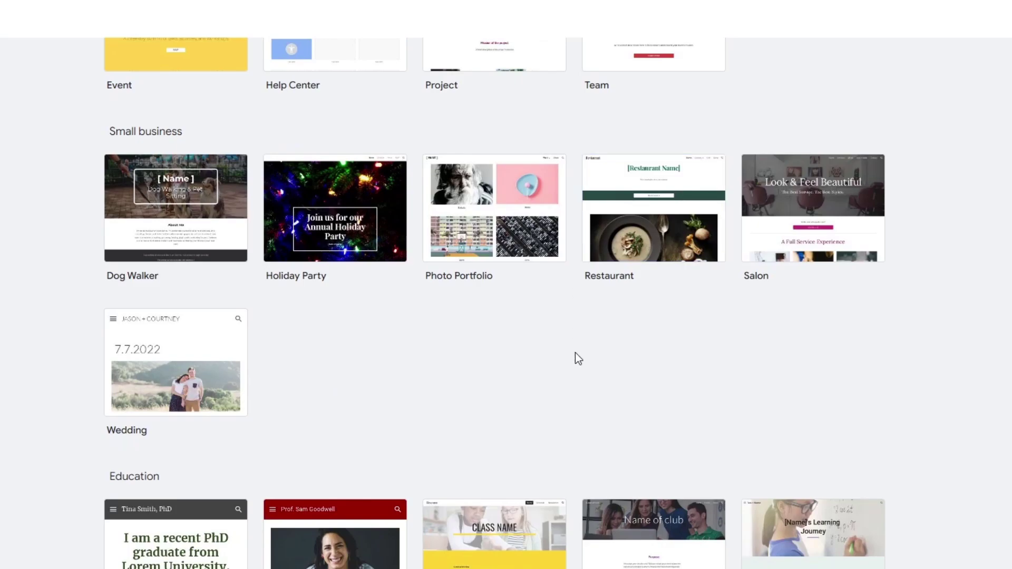
{"action": "scroll", "coordinate": [575, 353], "scroll_direction": "up", "scroll_amount": 1}
{"action": "left_click", "coordinate": [801, 311]}
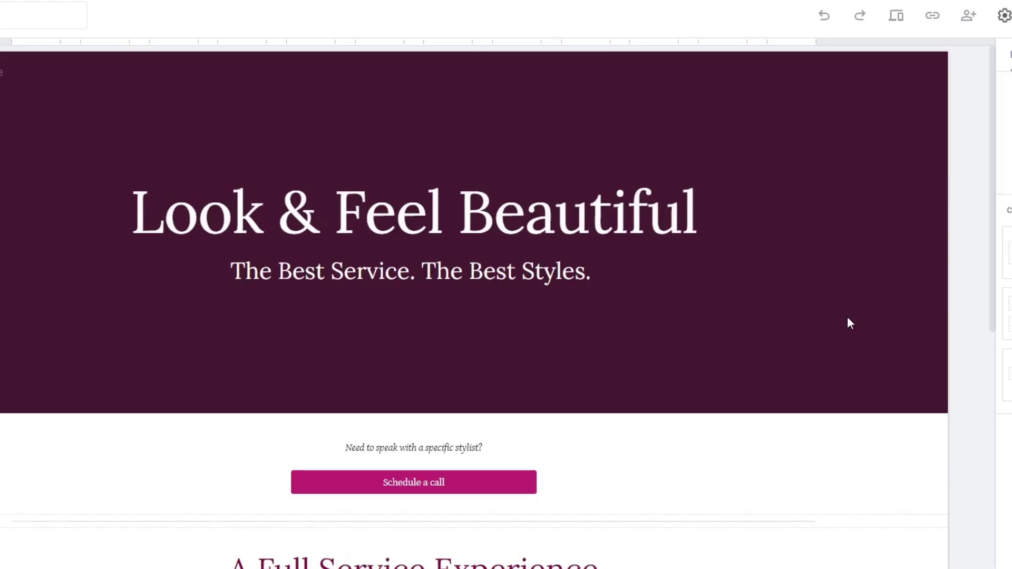
Scroll through the Salon Home page, then stop editing the hero title
{"action": "scroll", "coordinate": [848, 319], "scroll_direction": "down", "scroll_amount": 6}
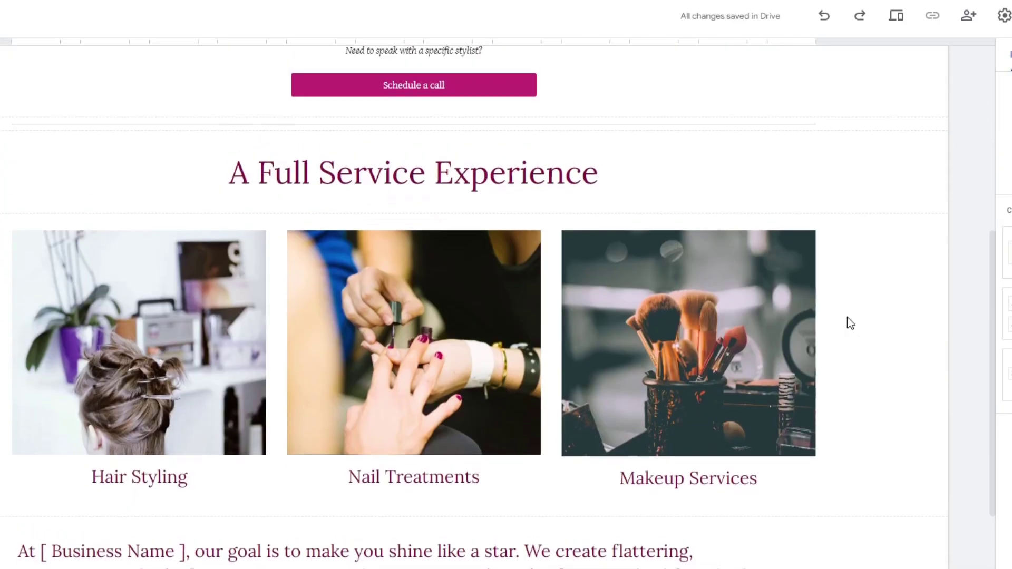
{"action": "scroll", "coordinate": [848, 318], "scroll_direction": "up", "scroll_amount": 1}
{"action": "scroll", "coordinate": [847, 317], "scroll_direction": "down", "scroll_amount": 6}
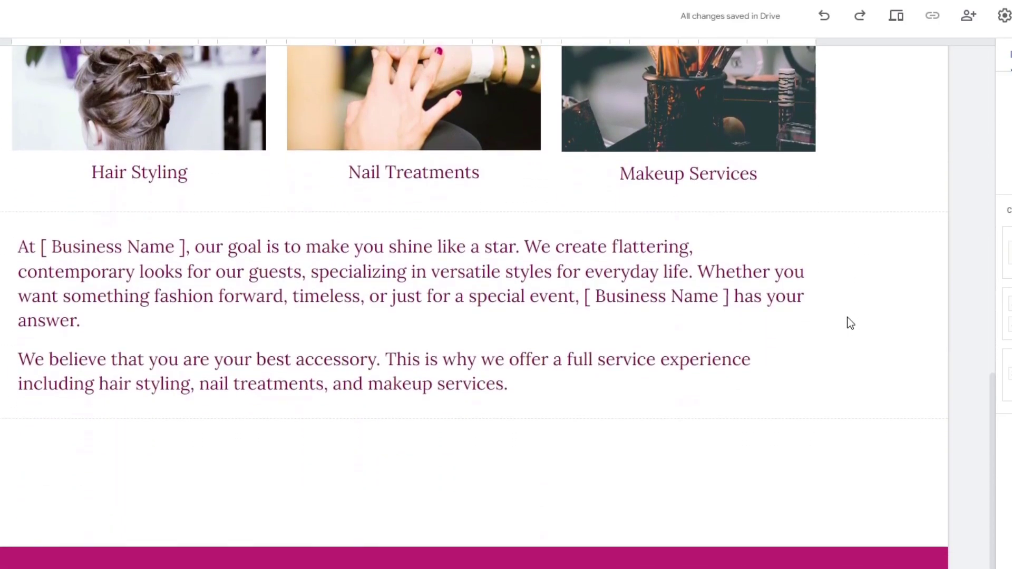
{"action": "scroll", "coordinate": [847, 319], "scroll_direction": "up", "scroll_amount": 12}
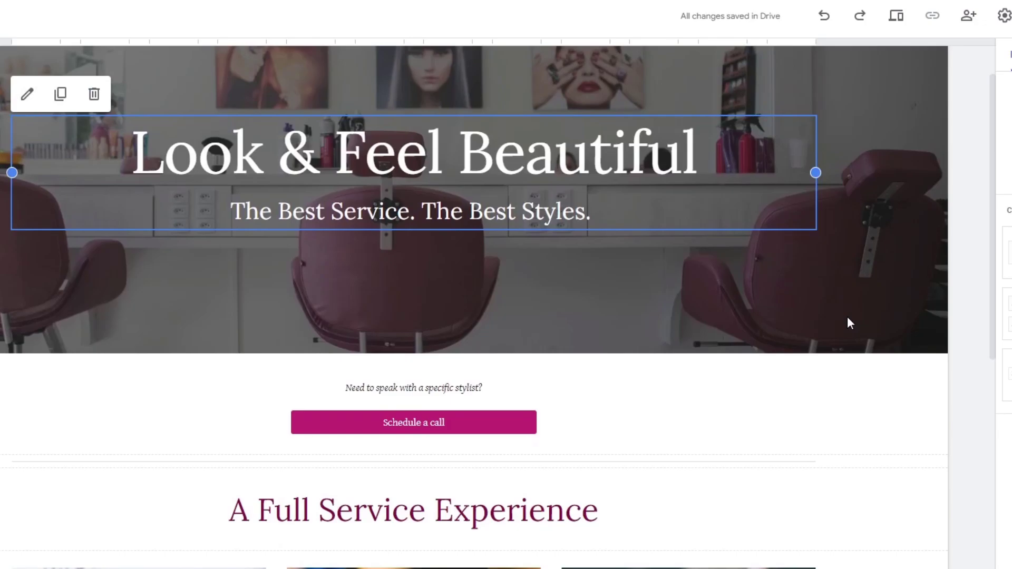
{"action": "key", "text": "Escape"}
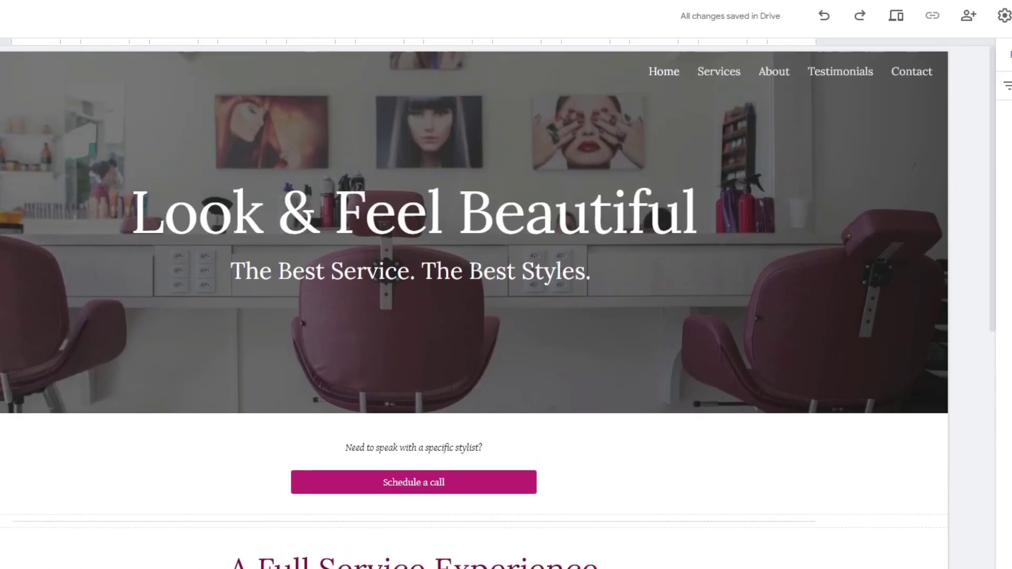
On Services, expand Hair Styling, Nail Treatments and Makeup Services, then go to About
{"action": "left_click", "coordinate": [1005, 150]}
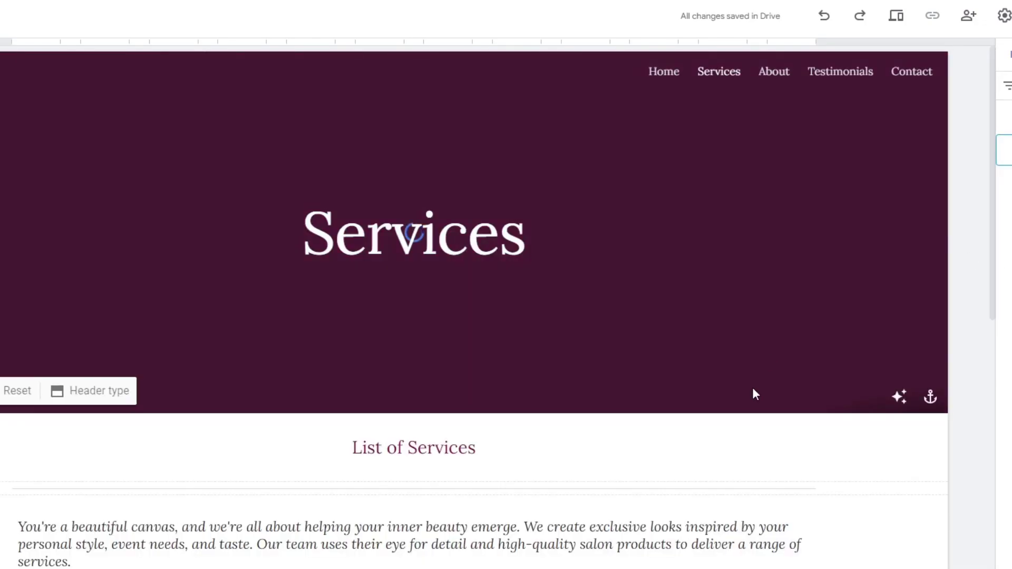
{"action": "scroll", "coordinate": [752, 387], "scroll_direction": "down", "scroll_amount": 10}
{"action": "scroll", "coordinate": [744, 395], "scroll_direction": "down", "scroll_amount": 3}
{"action": "left_click", "coordinate": [743, 279]}
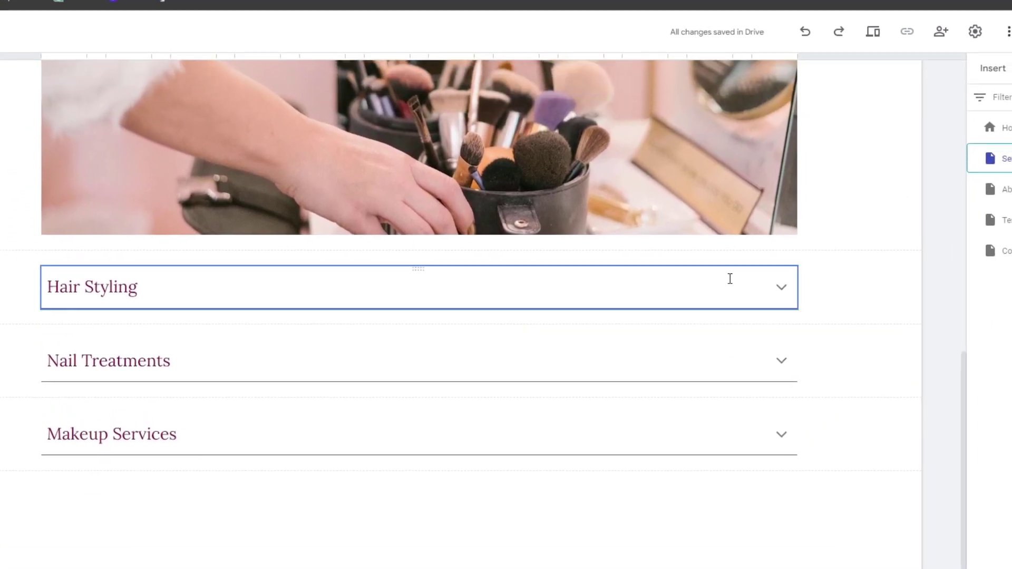
{"action": "left_click", "coordinate": [693, 294]}
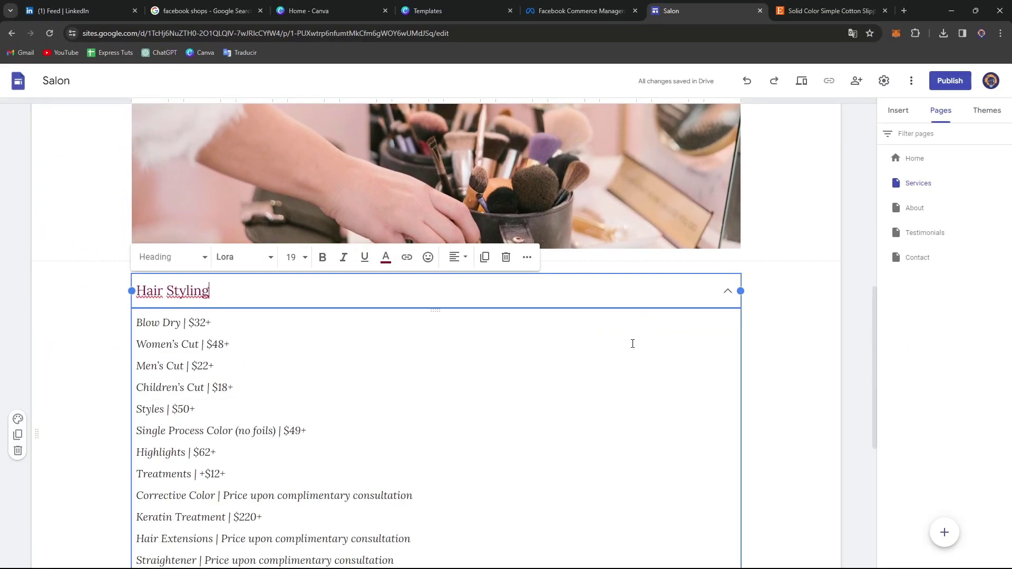
{"action": "scroll", "coordinate": [631, 344], "scroll_direction": "down", "scroll_amount": 5}
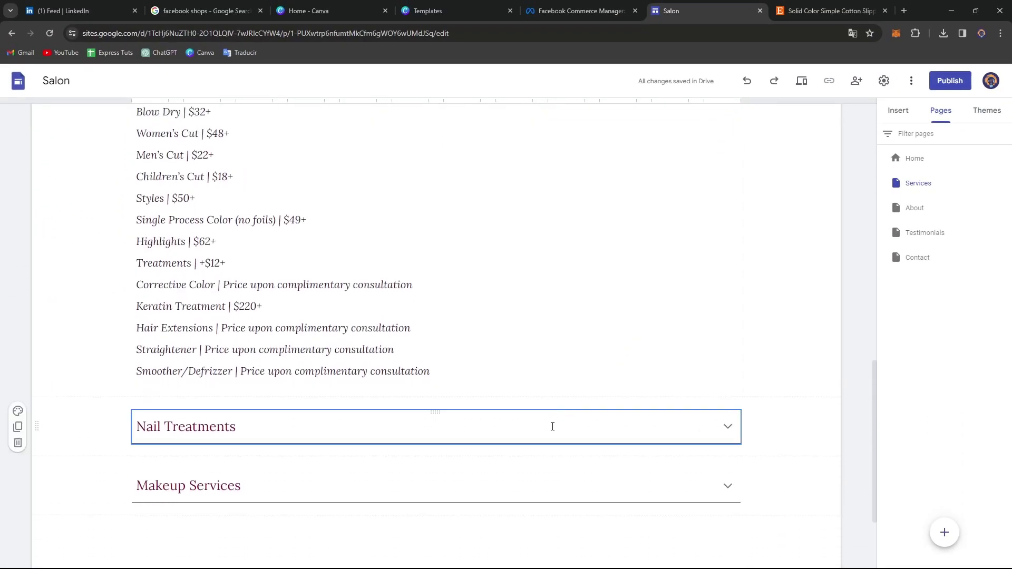
{"action": "left_click", "coordinate": [552, 425]}
{"action": "scroll", "coordinate": [543, 427], "scroll_direction": "down", "scroll_amount": 4}
{"action": "left_click", "coordinate": [532, 393]}
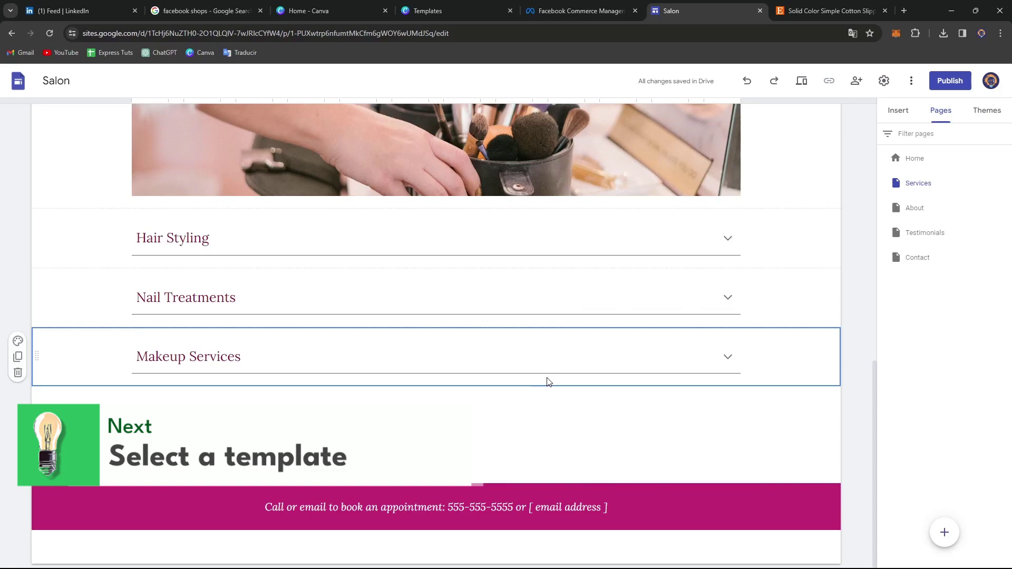
{"action": "left_click", "coordinate": [587, 364]}
{"action": "scroll", "coordinate": [808, 289], "scroll_direction": "down", "scroll_amount": 2}
{"action": "left_click", "coordinate": [908, 213]}
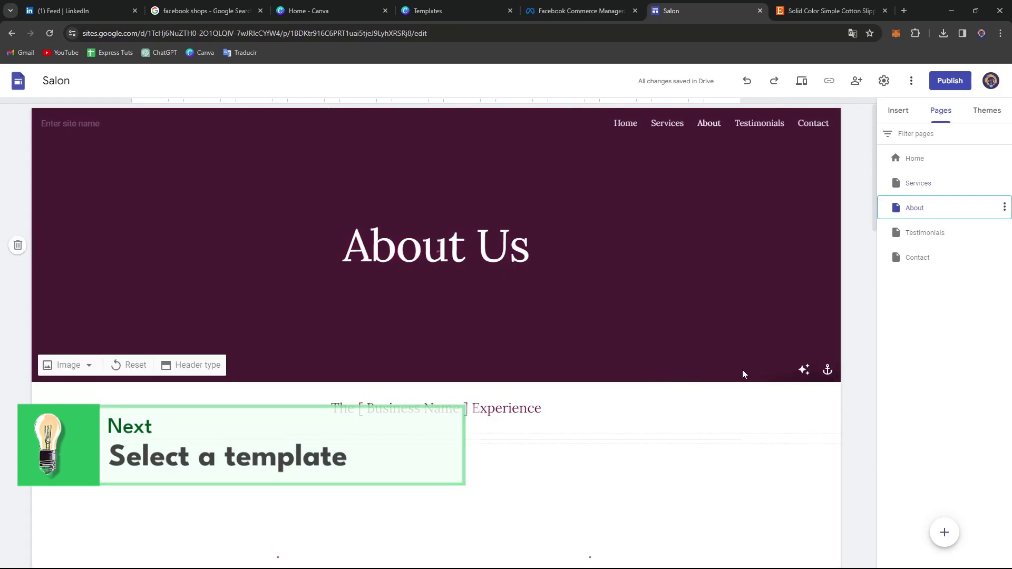
Browse the About page's description and Our Stylists grid, then return to Services
{"action": "scroll", "coordinate": [772, 401], "scroll_direction": "down", "scroll_amount": 12}
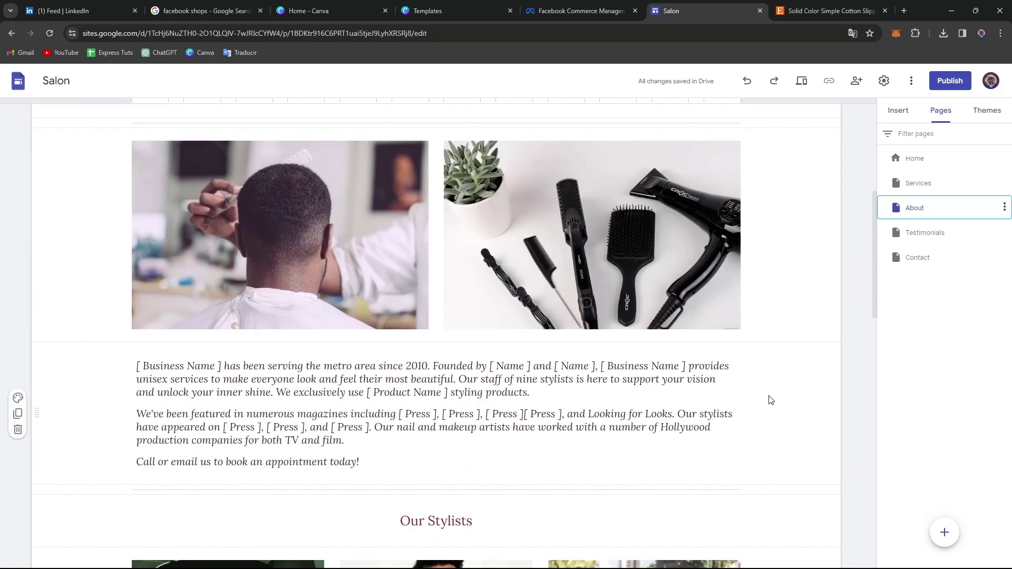
{"action": "scroll", "coordinate": [771, 400], "scroll_direction": "down", "scroll_amount": 3}
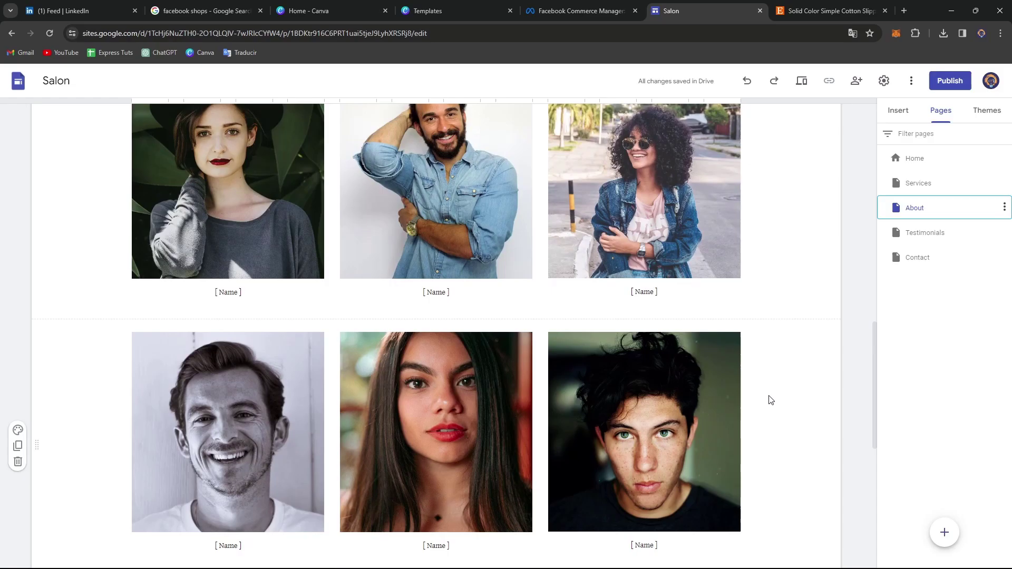
{"action": "scroll", "coordinate": [654, 436], "scroll_direction": "down", "scroll_amount": 7}
{"action": "scroll", "coordinate": [654, 435], "scroll_direction": "up", "scroll_amount": 17}
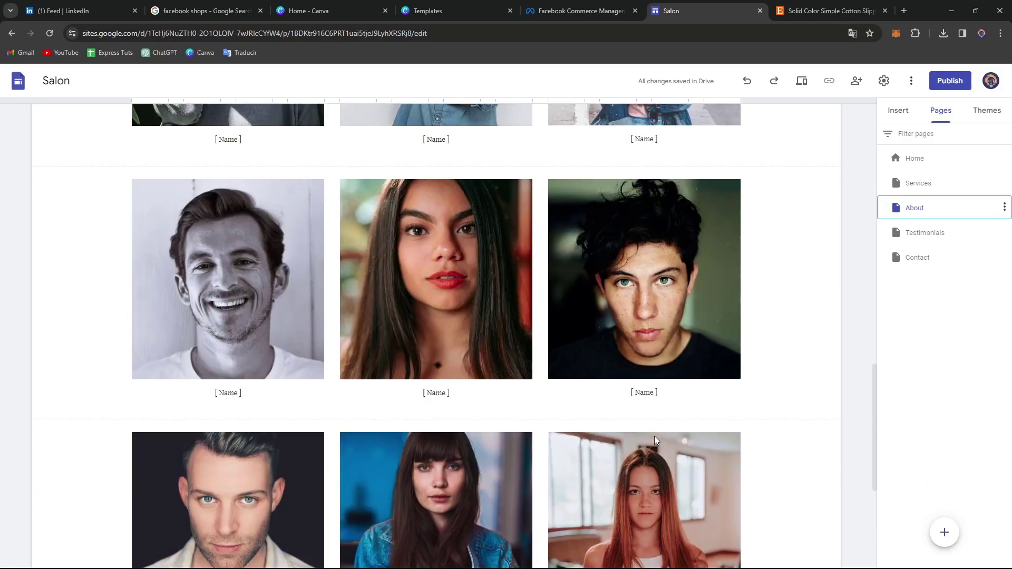
{"action": "scroll", "coordinate": [654, 436], "scroll_direction": "up", "scroll_amount": 6}
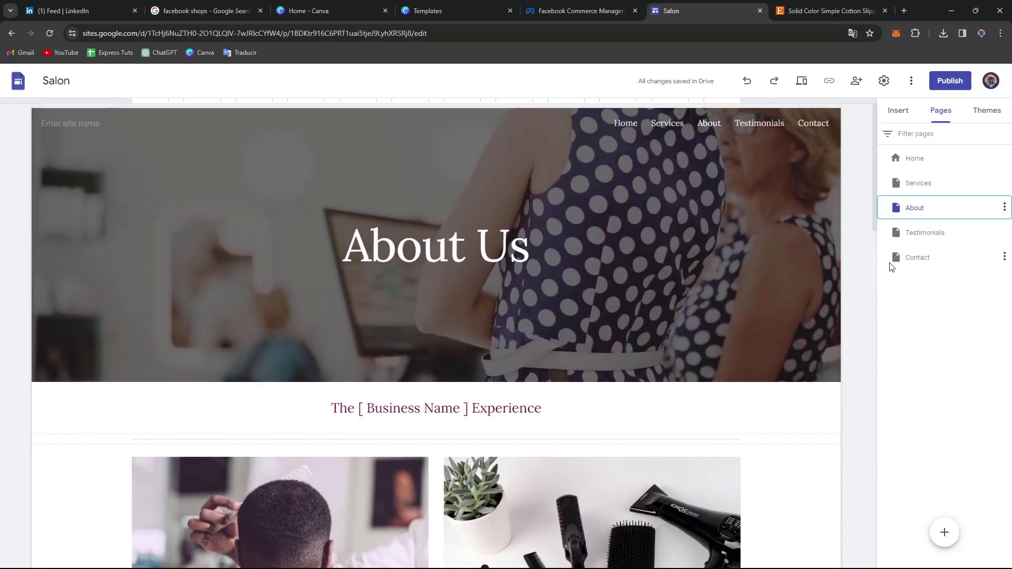
{"action": "left_click", "coordinate": [920, 185]}
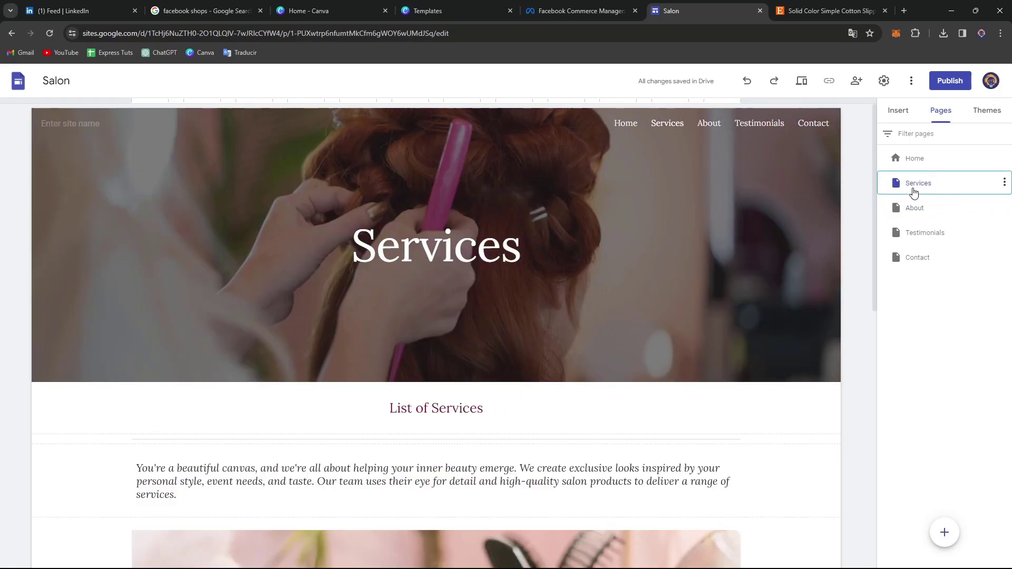
Create a new page named PRODUCT 1
{"action": "left_click", "coordinate": [944, 534]}
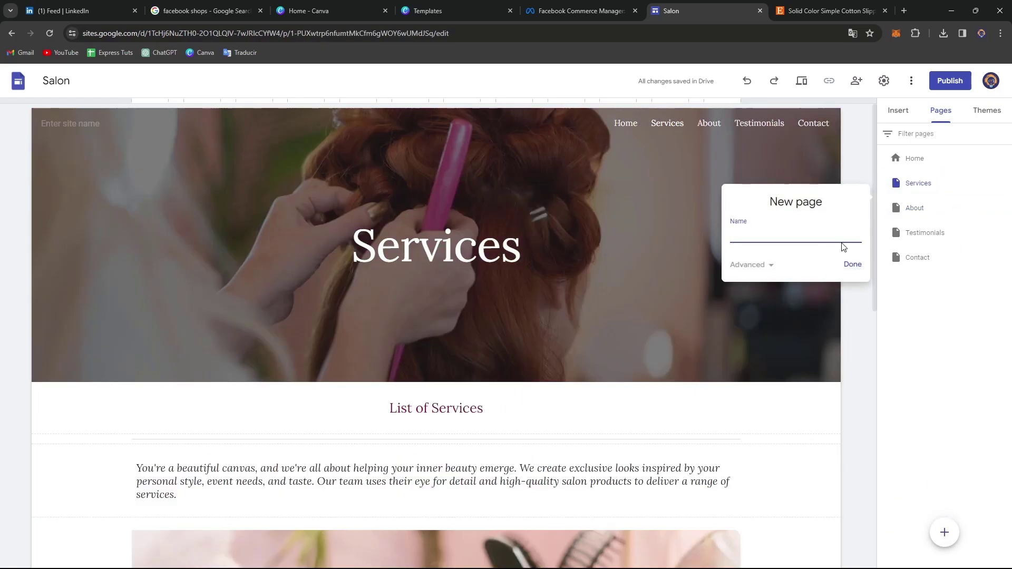
{"action": "type", "text": "PRODUCT 1"}
{"action": "key", "text": "Return"}
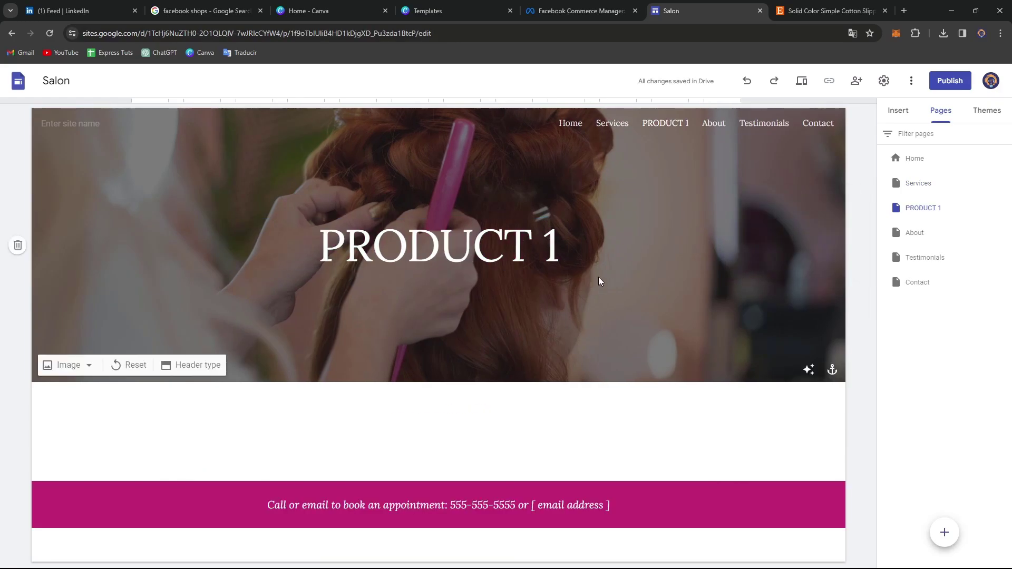
Change the PRODUCT 1 header title to 'Custom T-Shirt'
{"action": "left_click", "coordinate": [568, 260]}
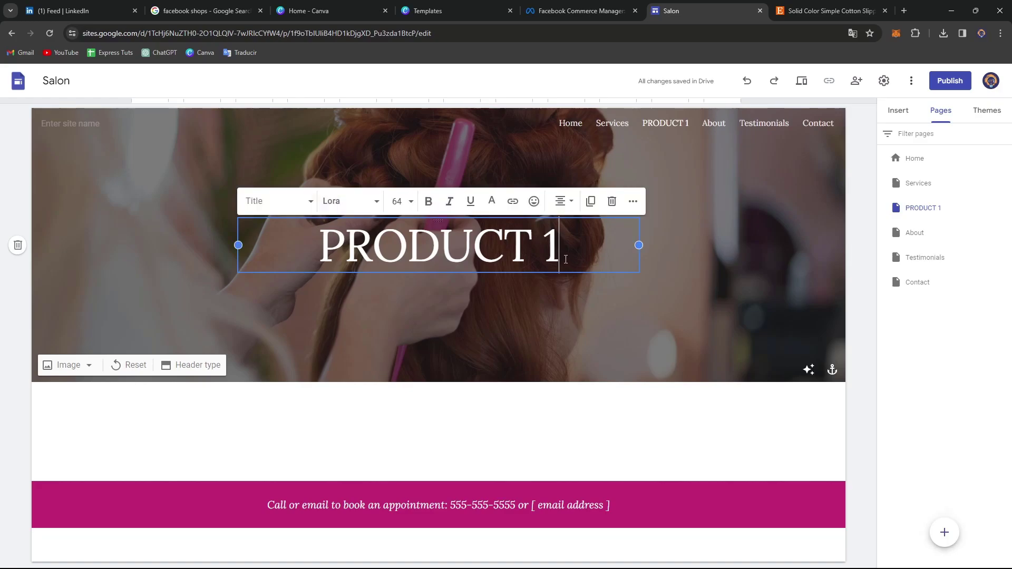
{"action": "triple_click", "coordinate": [563, 257]}
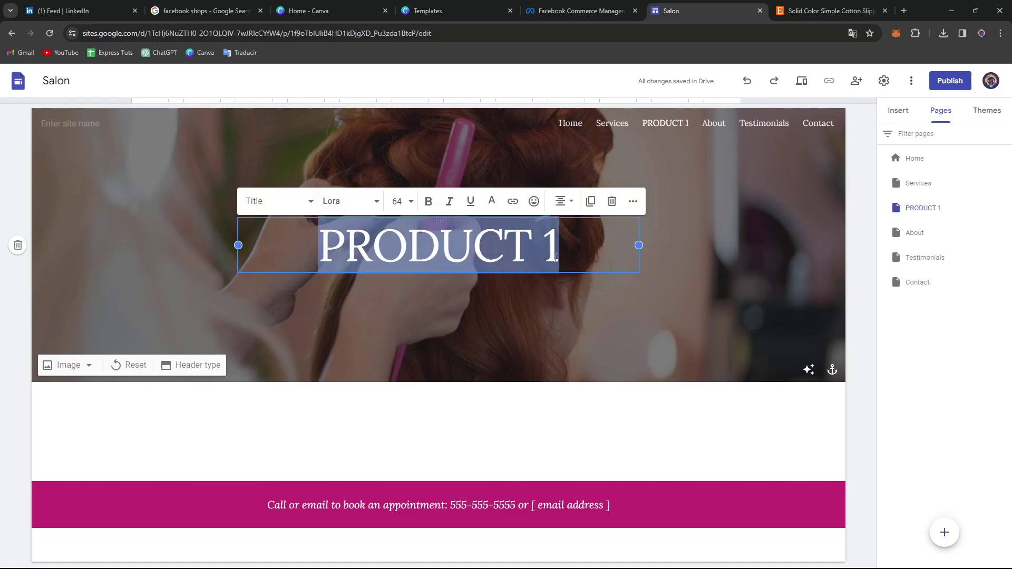
{"action": "type", "text": "cUSTOM"}
{"action": "key", "text": "BackSpace"}
{"action": "key", "text": "BackSpace"}
{"action": "key", "text": "BackSpace"}
{"action": "key", "text": "BackSpace"}
{"action": "key", "text": "BackSpace"}
{"action": "key", "text": "BackSpace"}
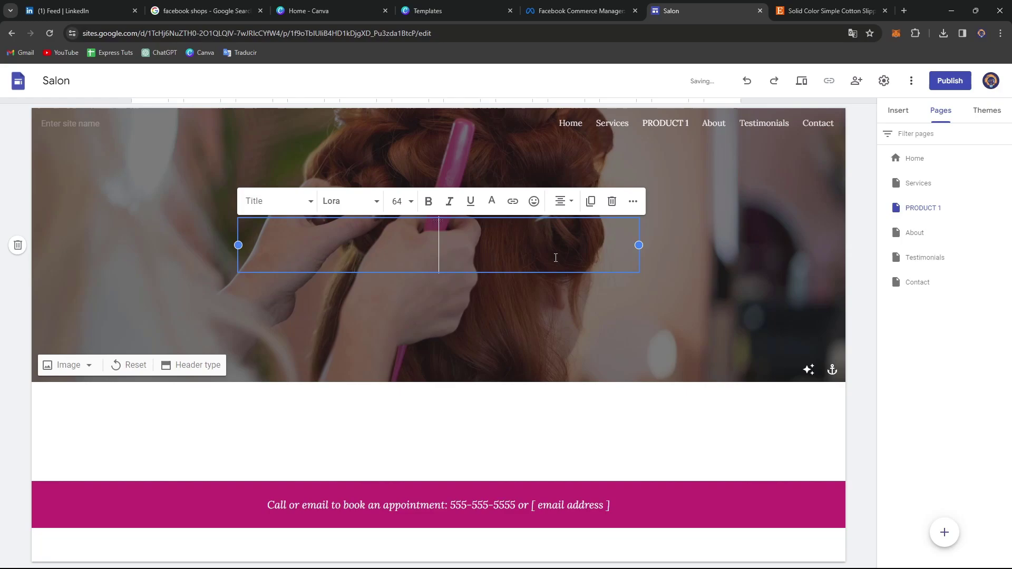
{"action": "type", "text": "U"}
{"action": "key", "text": "BackSpace"}
{"action": "type", "text": "Custom "}
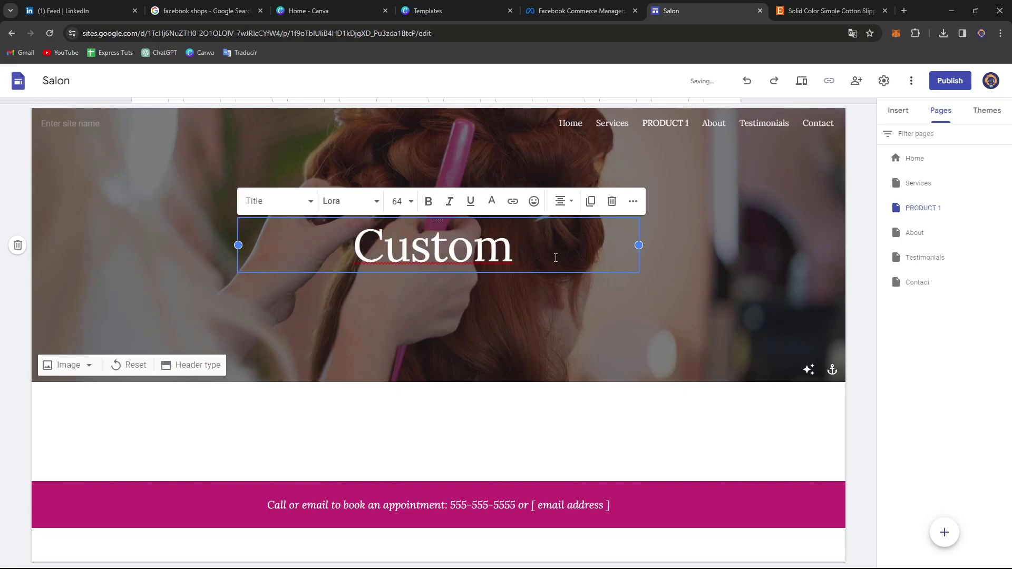
{"action": "type", "text": "T-Srh"}
{"action": "key", "text": "BackSpace"}
{"action": "key", "text": "BackSpace"}
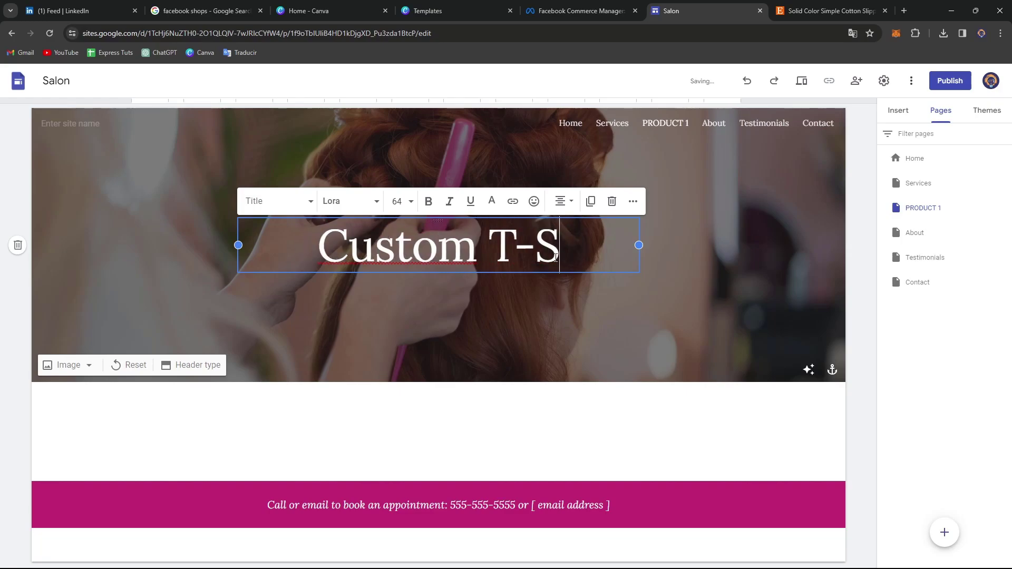
{"action": "type", "text": "hirt"}
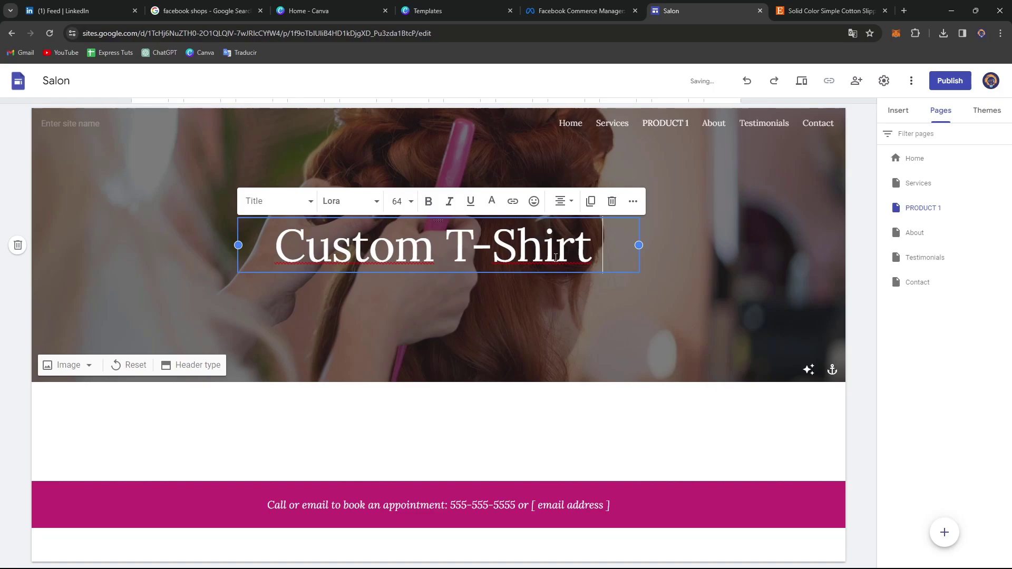
{"action": "left_click", "coordinate": [615, 411]}
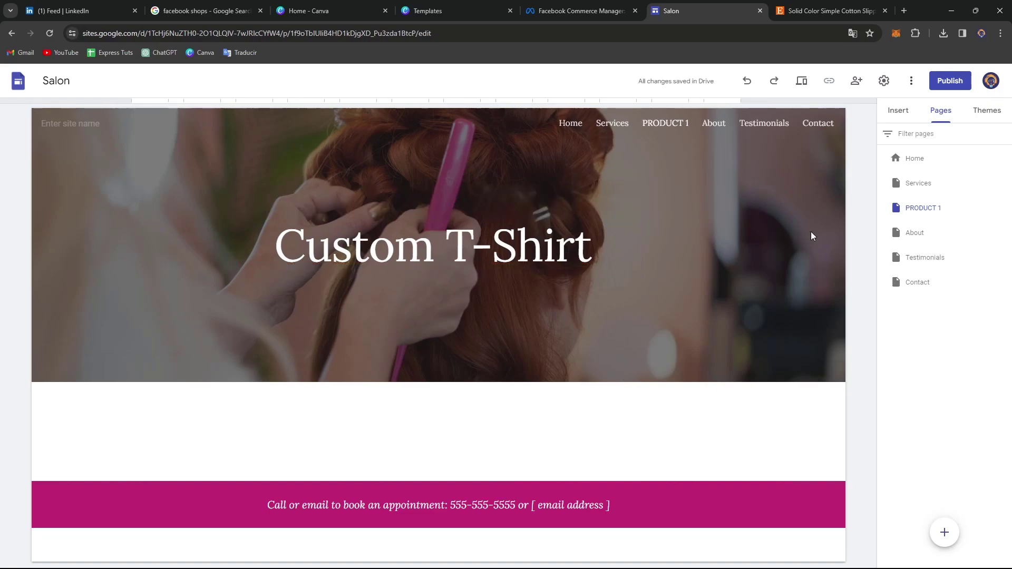
Add an image-and-text section and upload the CottonTee.examplegrey T-shirt image at full height
{"action": "left_click", "coordinate": [898, 110]}
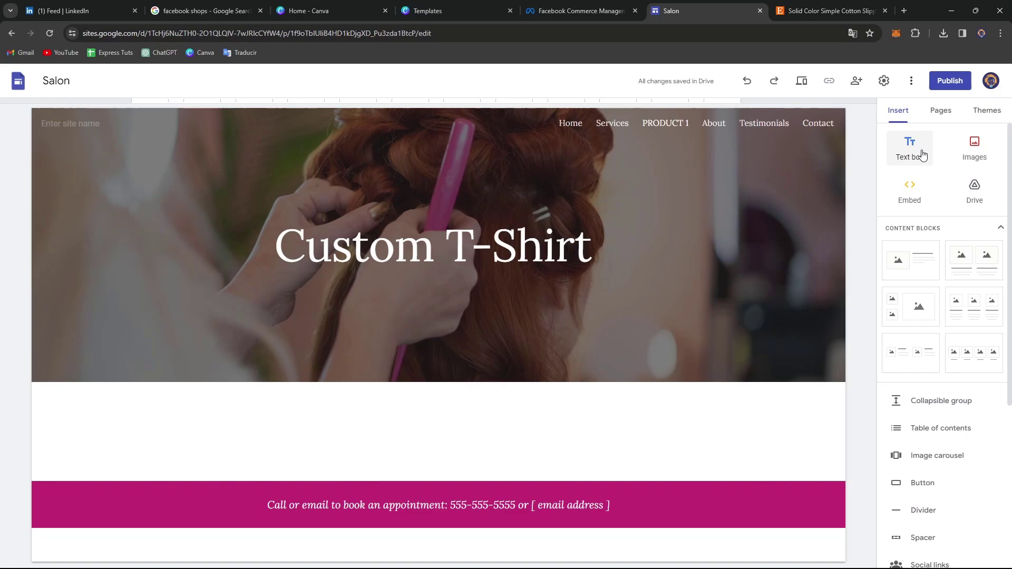
{"action": "left_click", "coordinate": [903, 261]}
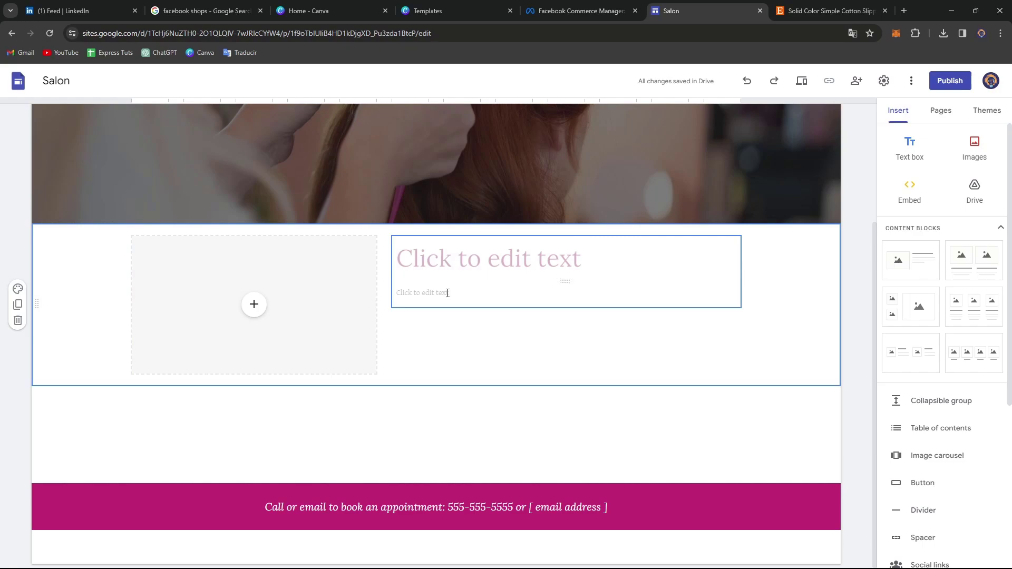
{"action": "left_click", "coordinate": [253, 305]}
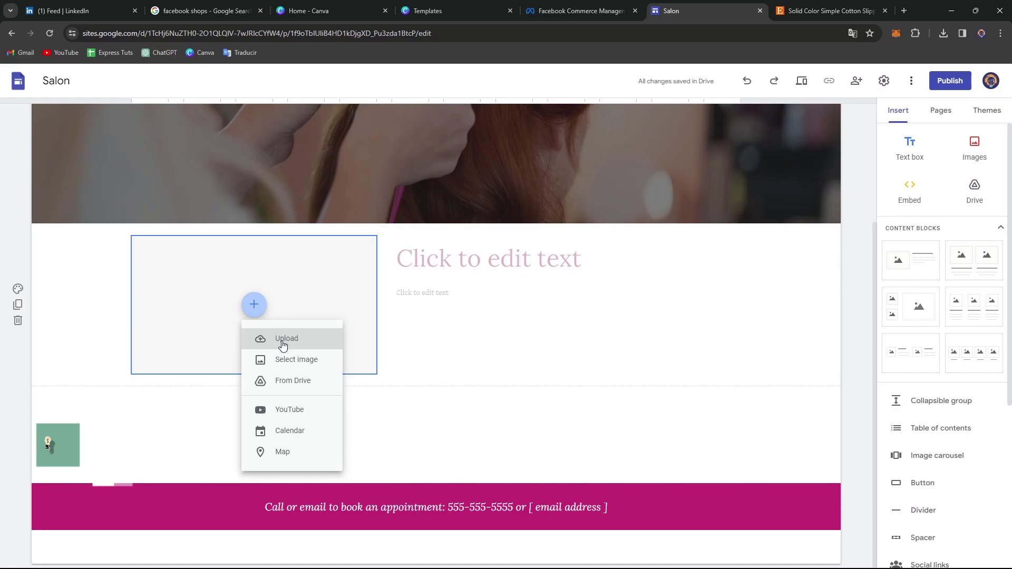
{"action": "left_click", "coordinate": [288, 345]}
{"action": "left_click", "coordinate": [158, 223]}
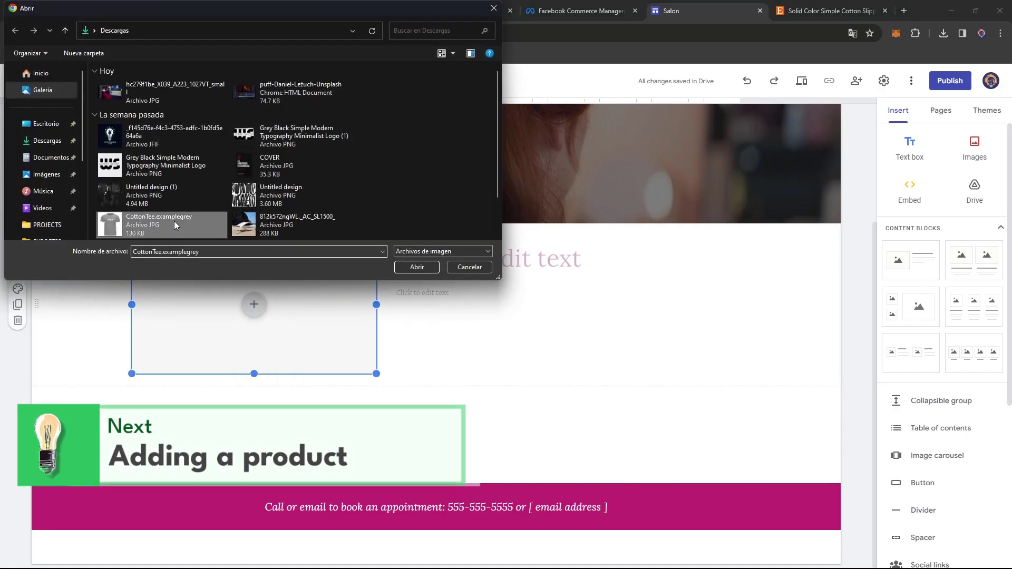
{"action": "left_click", "coordinate": [401, 268]}
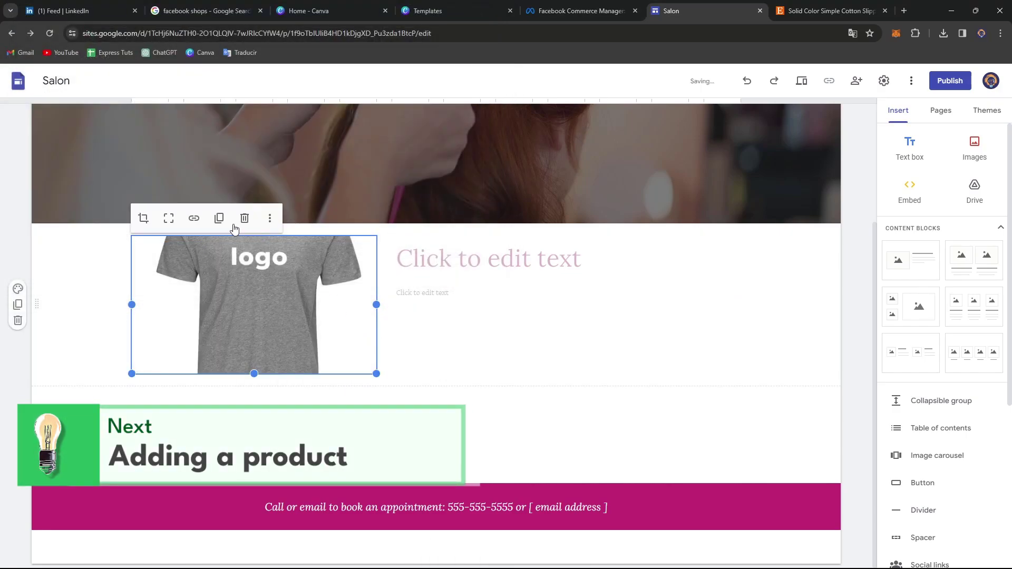
{"action": "left_click", "coordinate": [168, 218]}
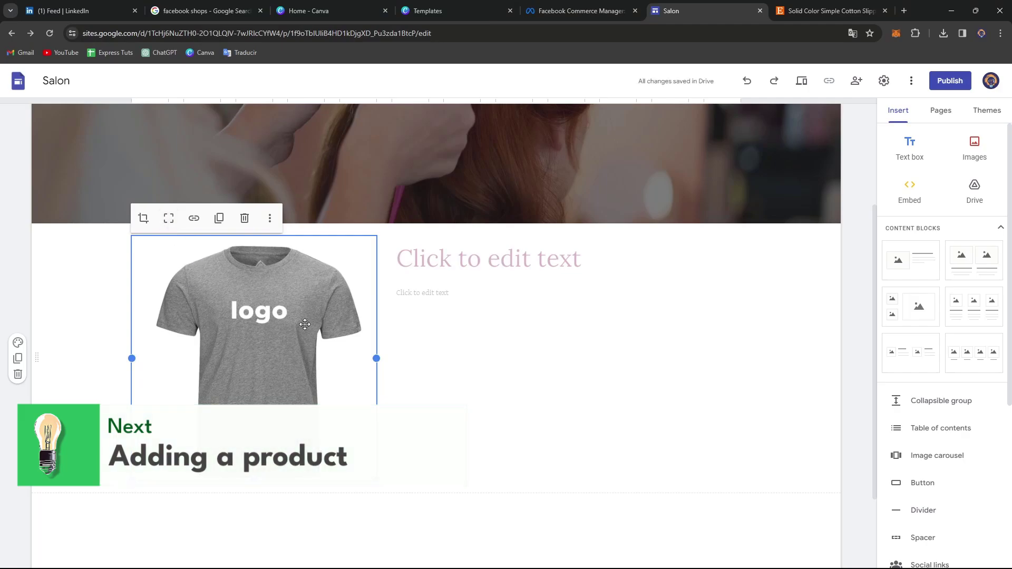
Title the block 'Custom Premium T Shirt' and make the description text black
{"action": "left_click", "coordinate": [475, 257]}
{"action": "type", "text": "cUS"}
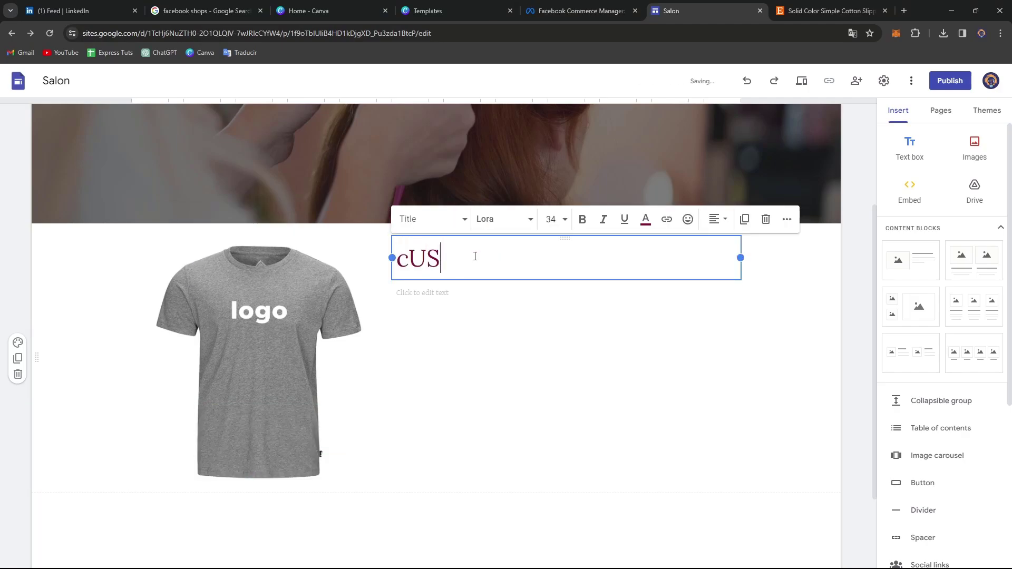
{"action": "key", "text": "BackSpace"}
{"action": "key", "text": "BackSpace"}
{"action": "key", "text": "BackSpace"}
{"action": "type", "text": "CU"}
{"action": "key", "text": "BackSpace"}
{"action": "type", "text": "ustom Th"}
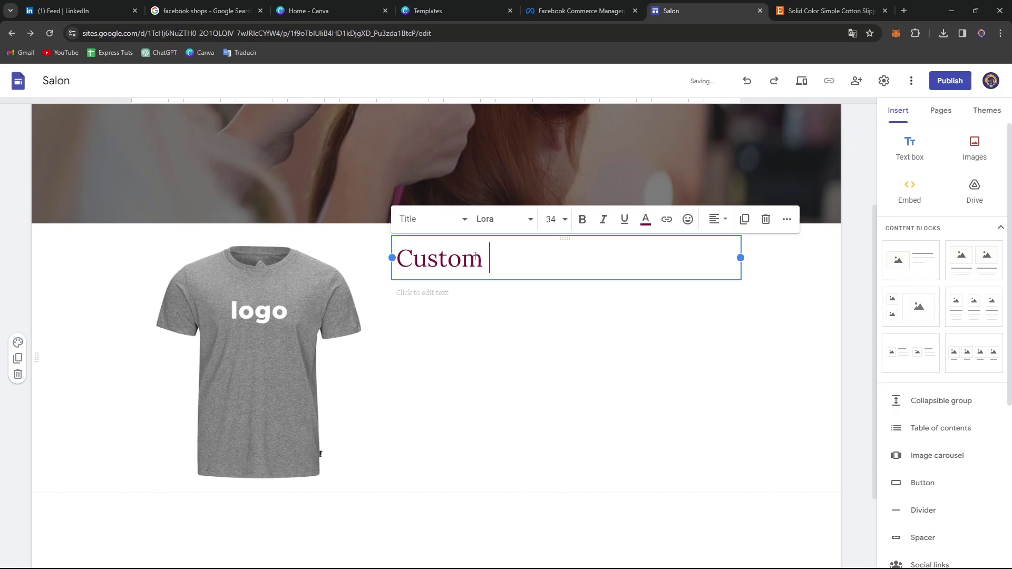
{"action": "key", "text": "BackSpace"}
{"action": "key", "text": "BackSpace"}
{"action": "type", "text": "Premium TShirt"}
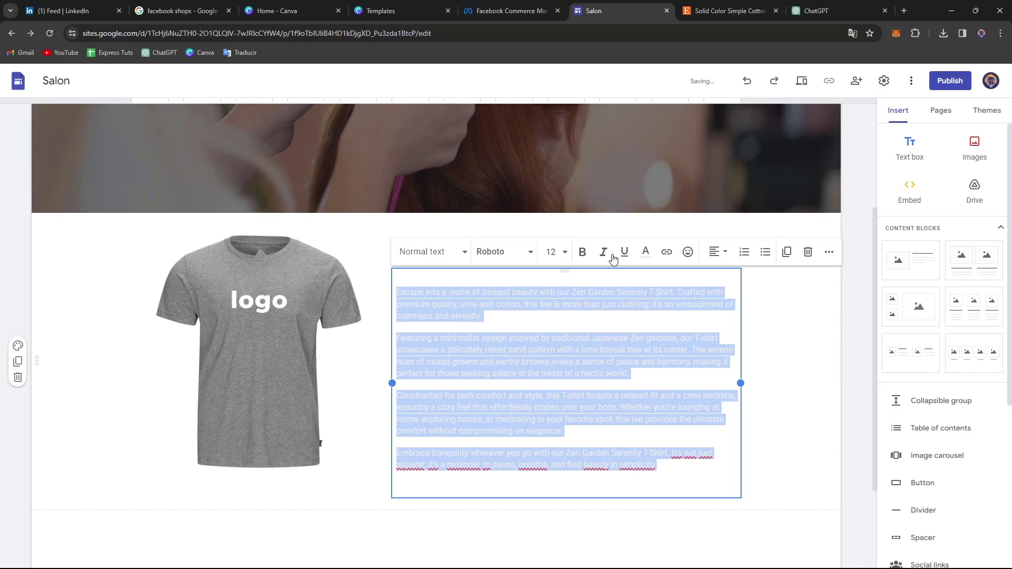
{"action": "left_click", "coordinate": [645, 251]}
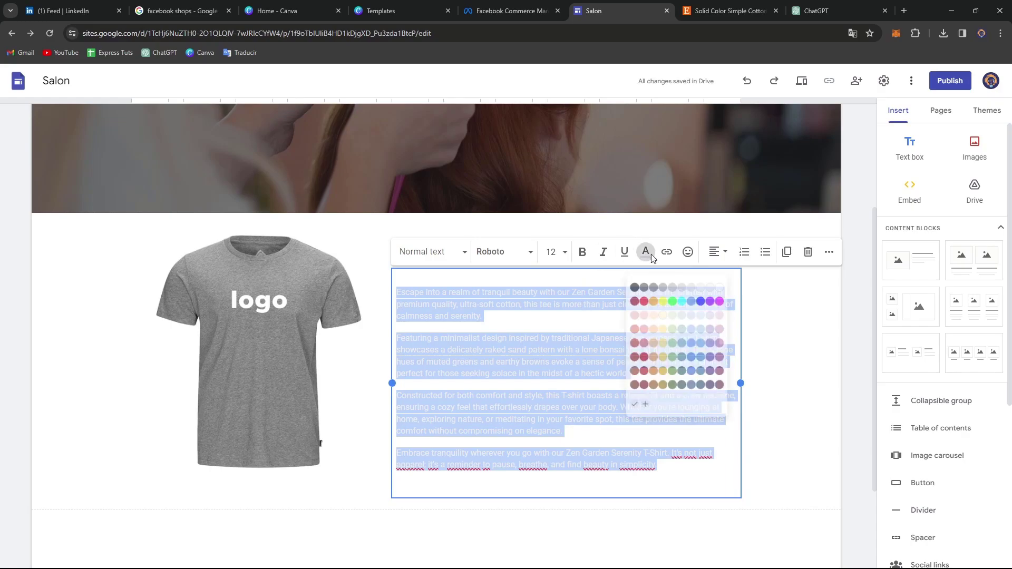
{"action": "left_click", "coordinate": [628, 275]}
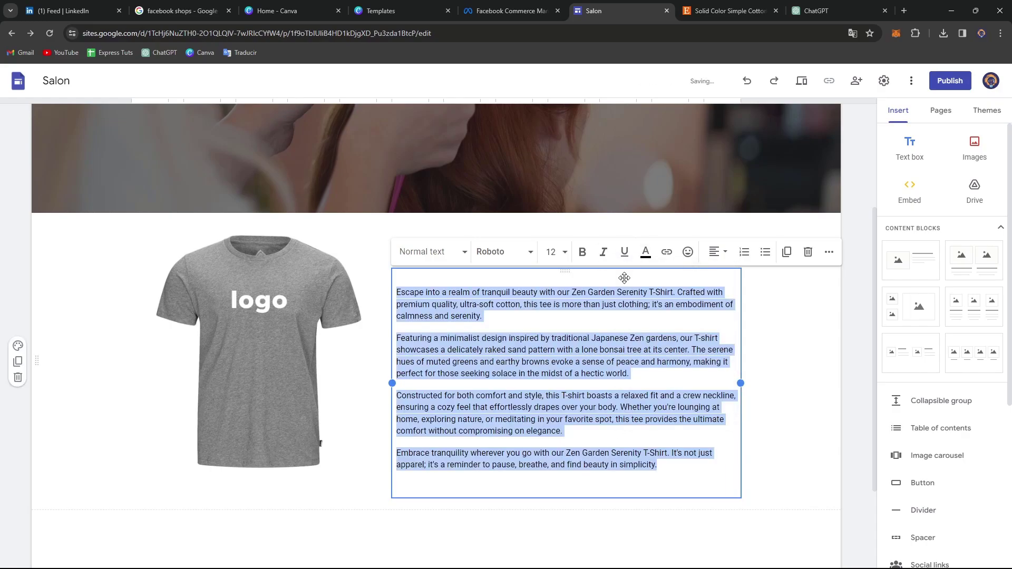
Make the 'Custom Premium T Shirt' title black and set its font to Comfortaa Bold
{"action": "left_click", "coordinate": [766, 383]}
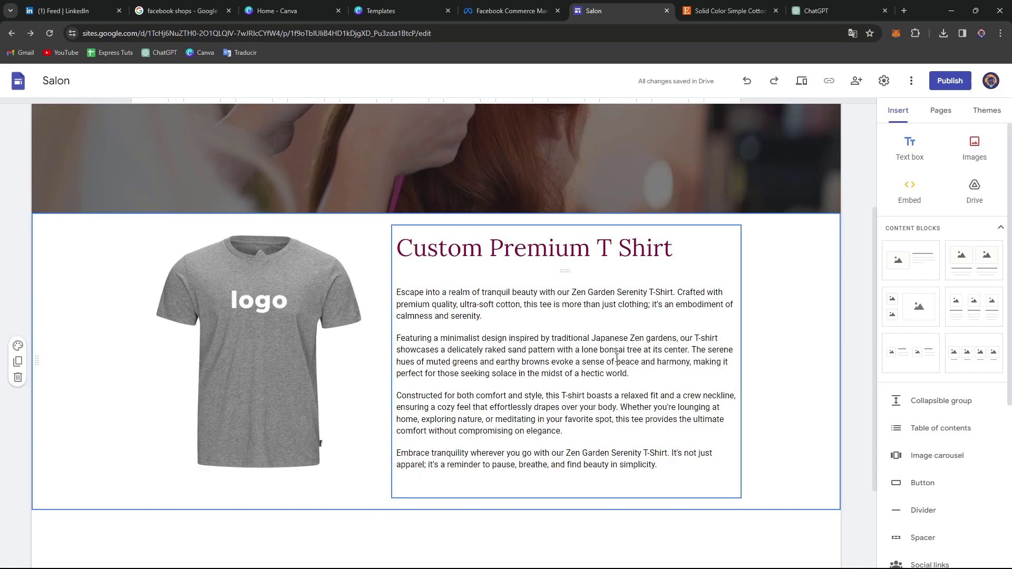
{"action": "left_click_drag", "start_coordinate": [398, 248], "coordinate": [672, 248]}
{"action": "left_click", "coordinate": [644, 211]}
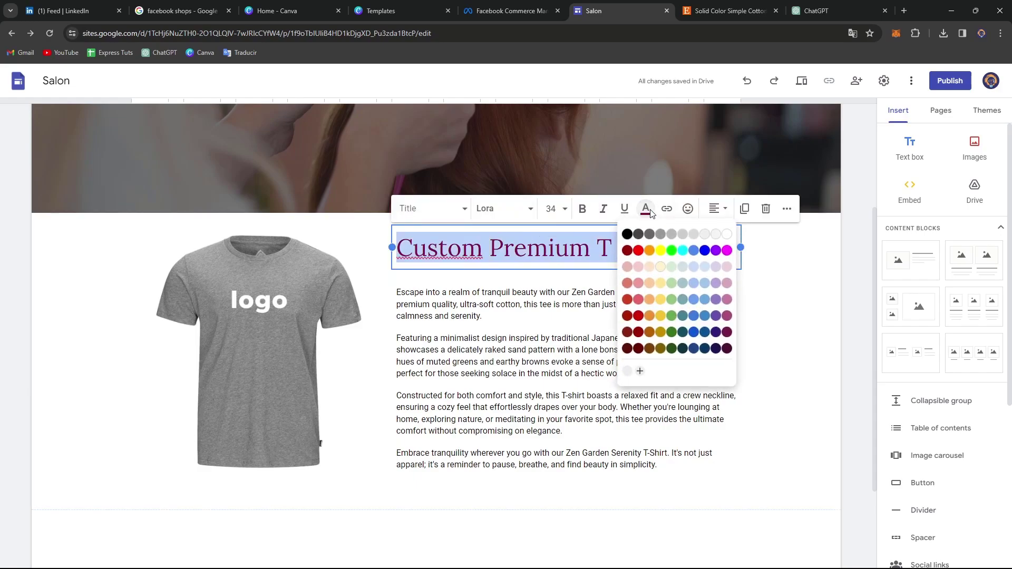
{"action": "left_click", "coordinate": [626, 235]}
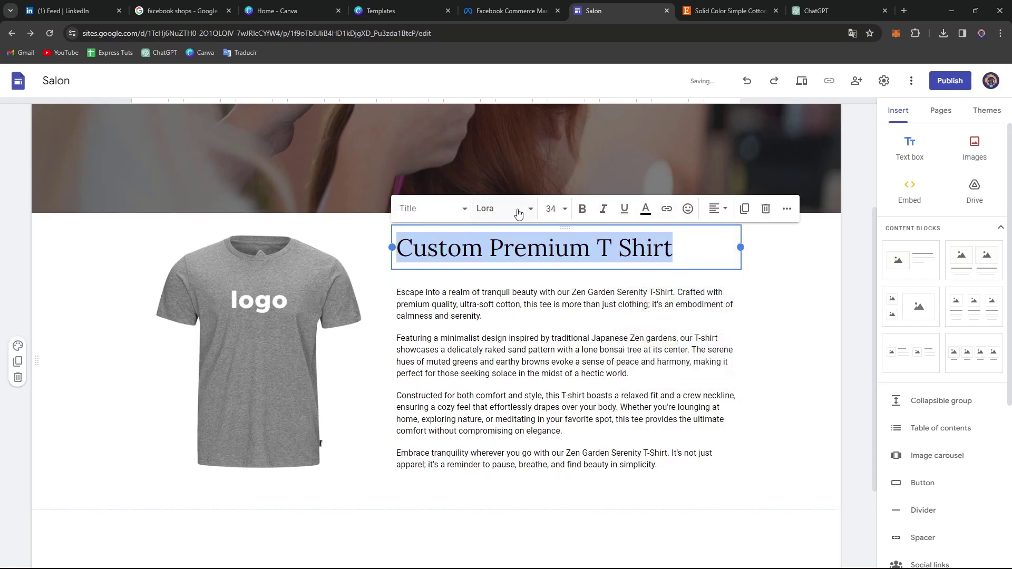
{"action": "left_click", "coordinate": [459, 211]}
{"action": "left_click", "coordinate": [505, 209]}
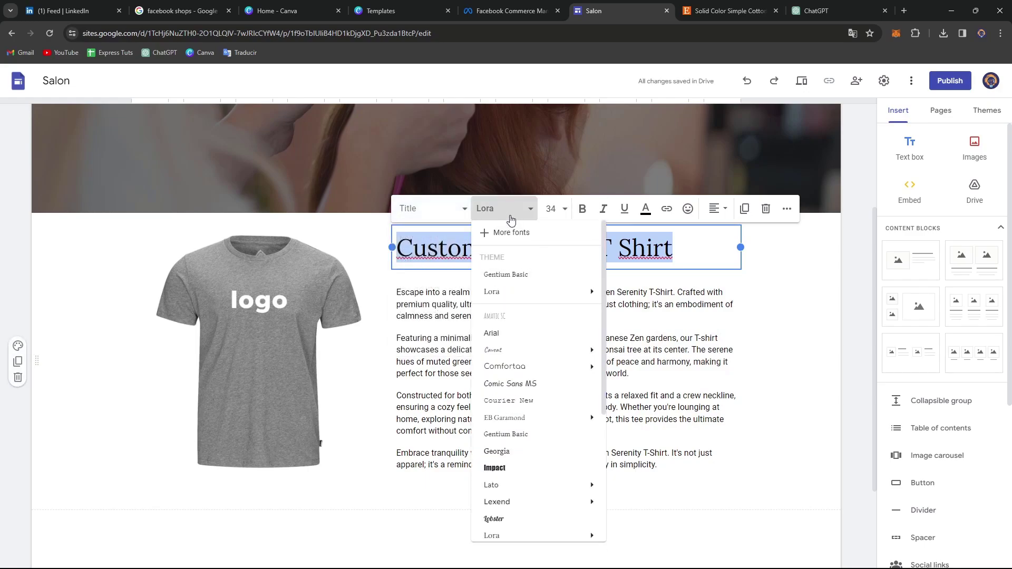
{"action": "mouse_move", "coordinate": [533, 294]}
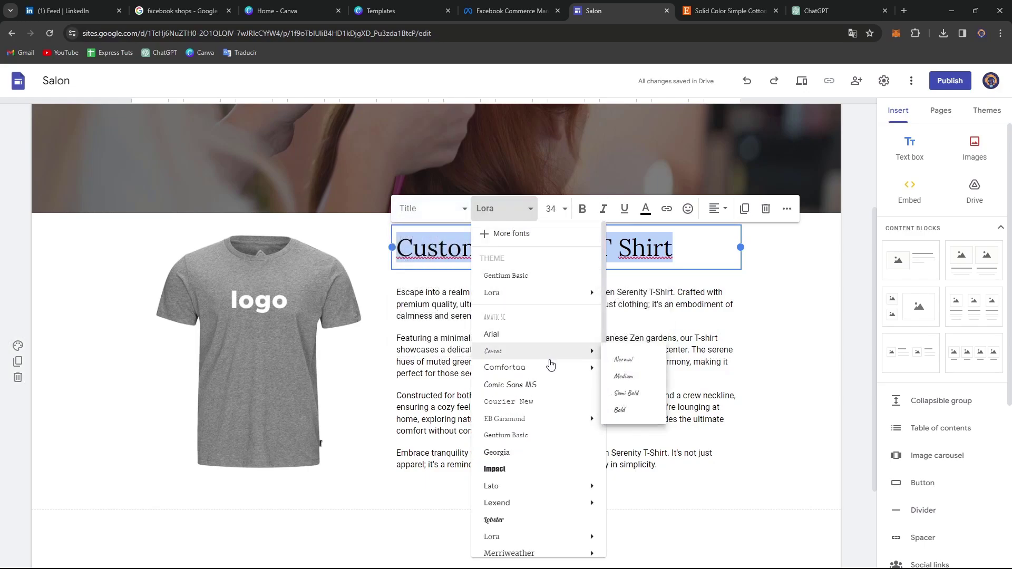
{"action": "mouse_move", "coordinate": [582, 369]}
{"action": "left_click", "coordinate": [651, 444]}
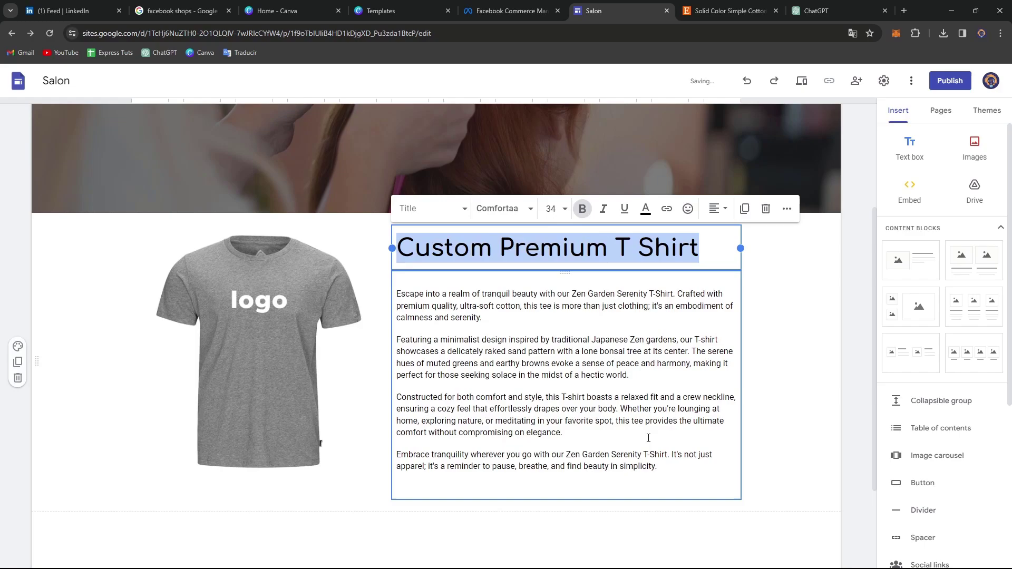
{"action": "left_click", "coordinate": [796, 402]}
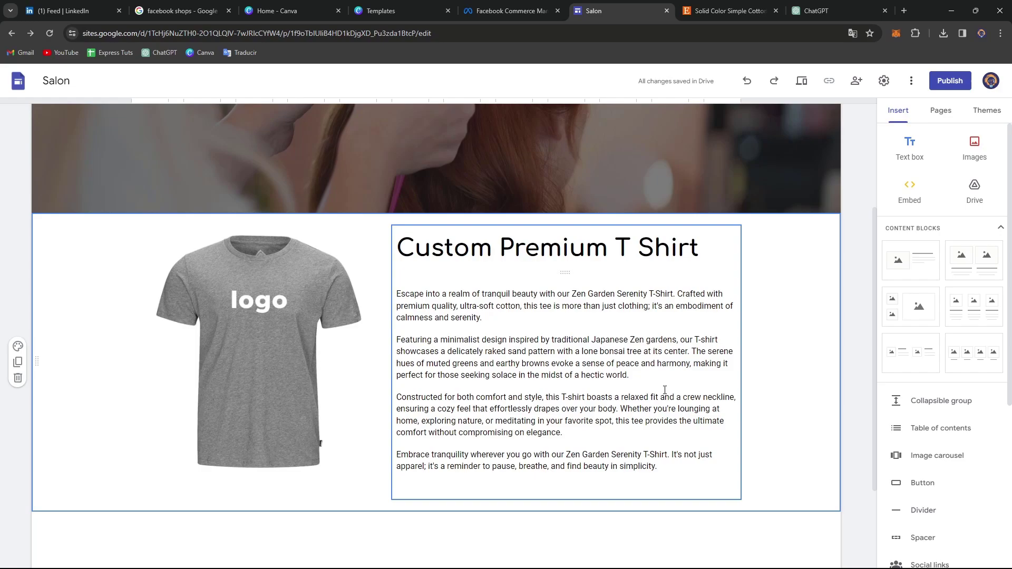
Search Google for 'stripe' in a new tab and open the Stripe Dashboard sign-in
{"action": "left_click", "coordinate": [904, 10]}
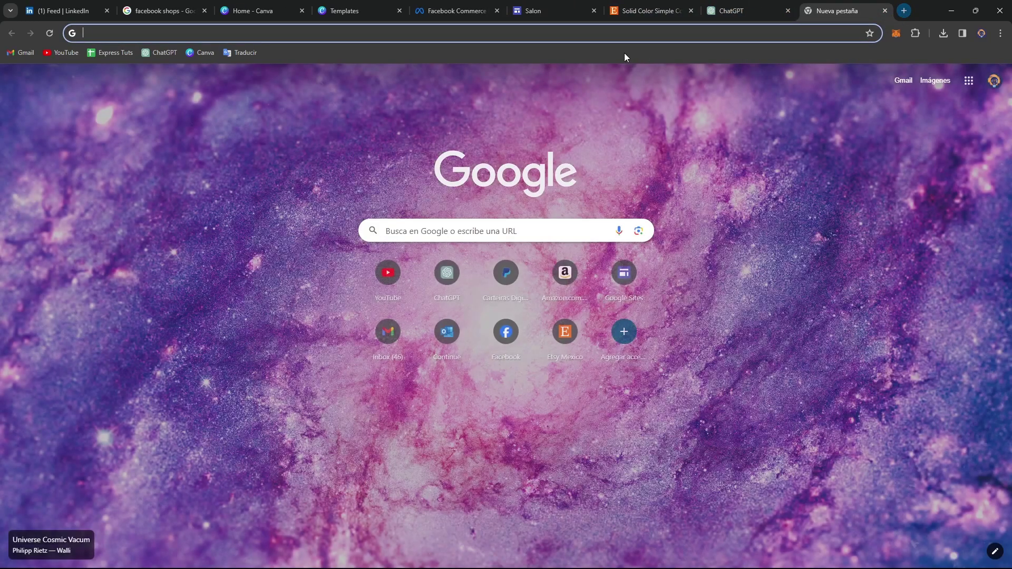
{"action": "left_click", "coordinate": [447, 33]}
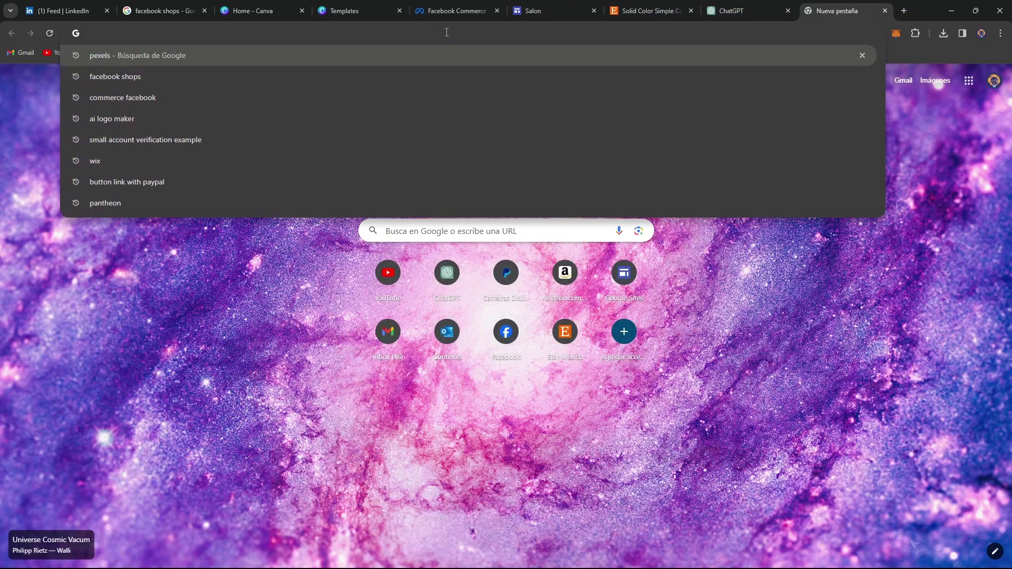
{"action": "type", "text": "stripe"}
{"action": "key", "text": "Return"}
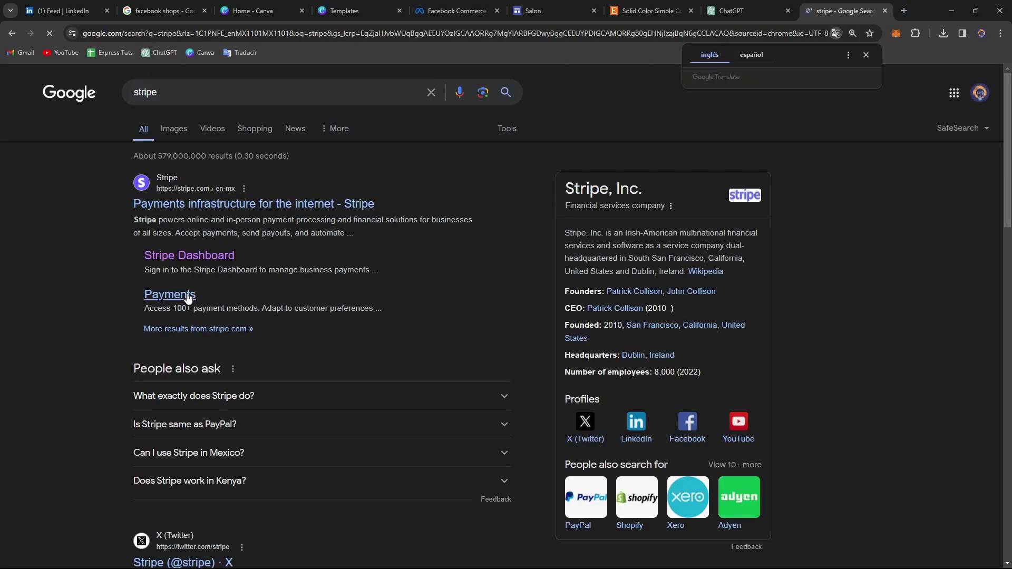
{"action": "left_click", "coordinate": [196, 259]}
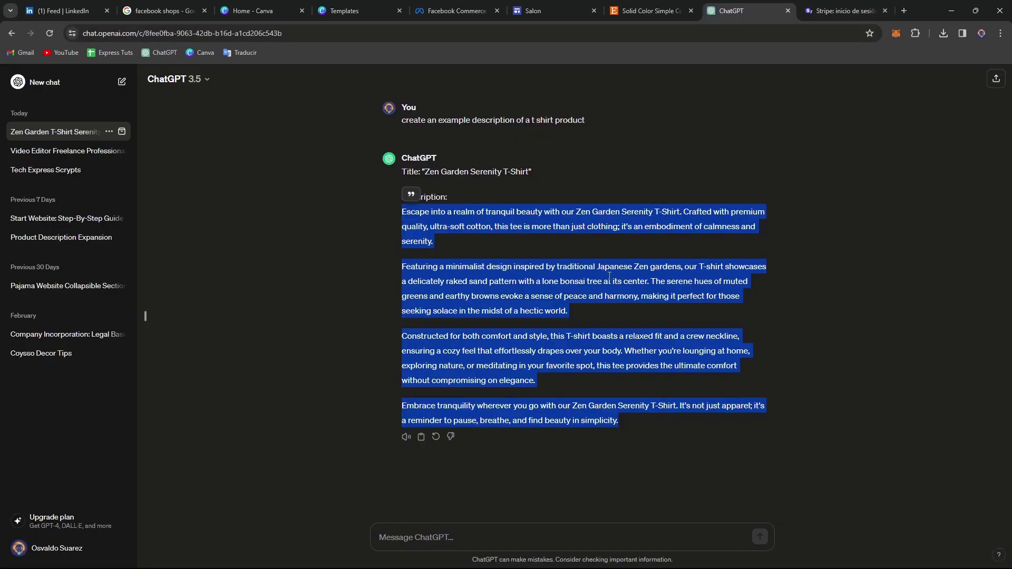
Back in the Salon editor, insert a 'Buy Now' button linking to the seller's PayPal.me page
{"action": "left_click", "coordinate": [553, 12]}
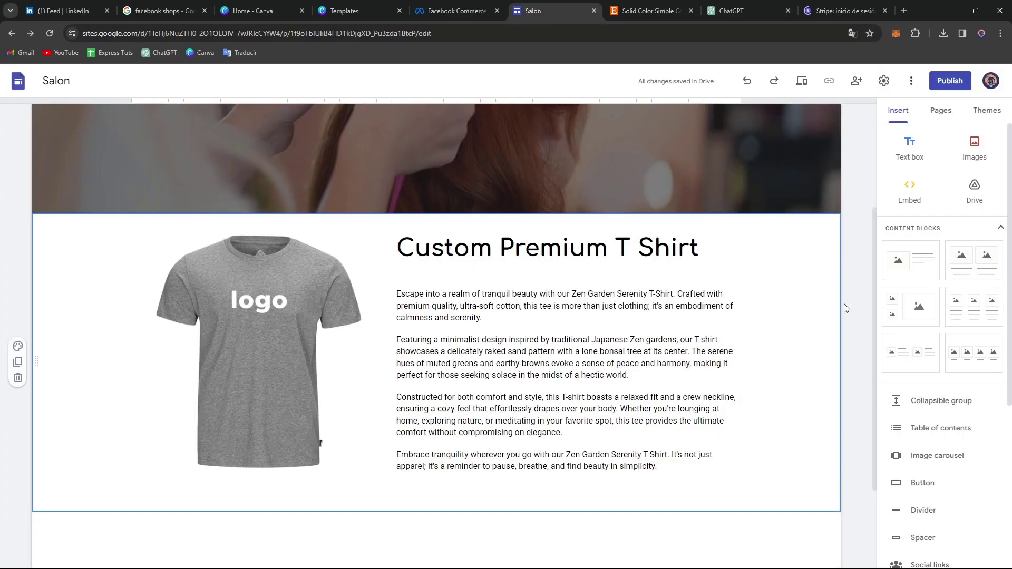
{"action": "scroll", "coordinate": [950, 405], "scroll_direction": "down", "scroll_amount": 4}
{"action": "left_click", "coordinate": [929, 231]}
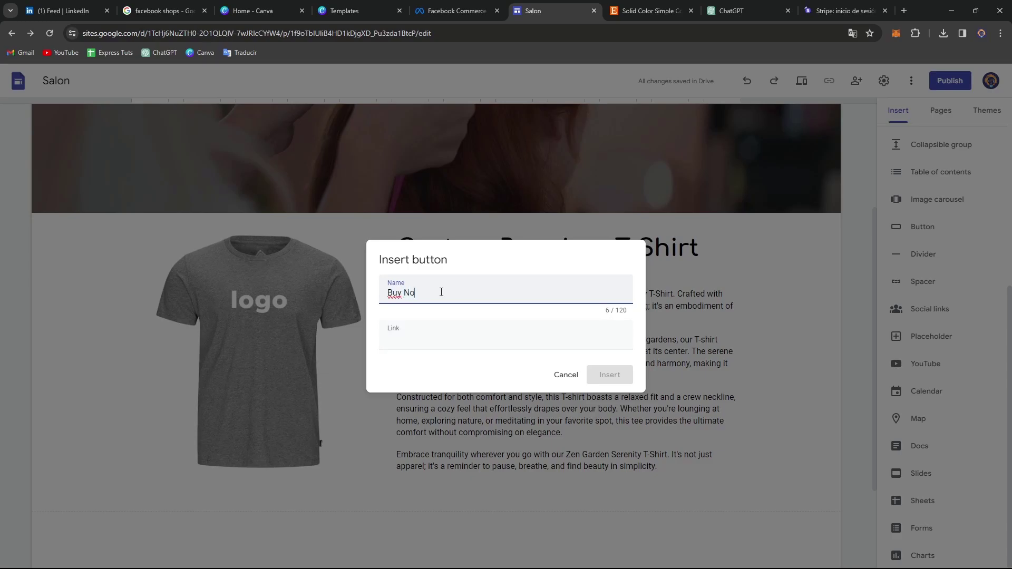
{"action": "left_click", "coordinate": [467, 334]}
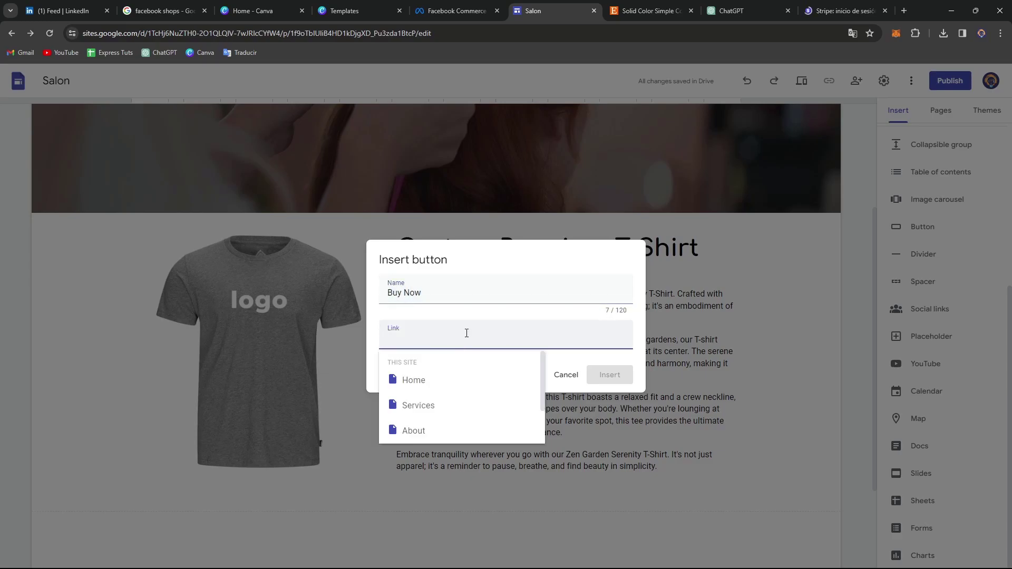
{"action": "type", "text": "www.paypal.me"}
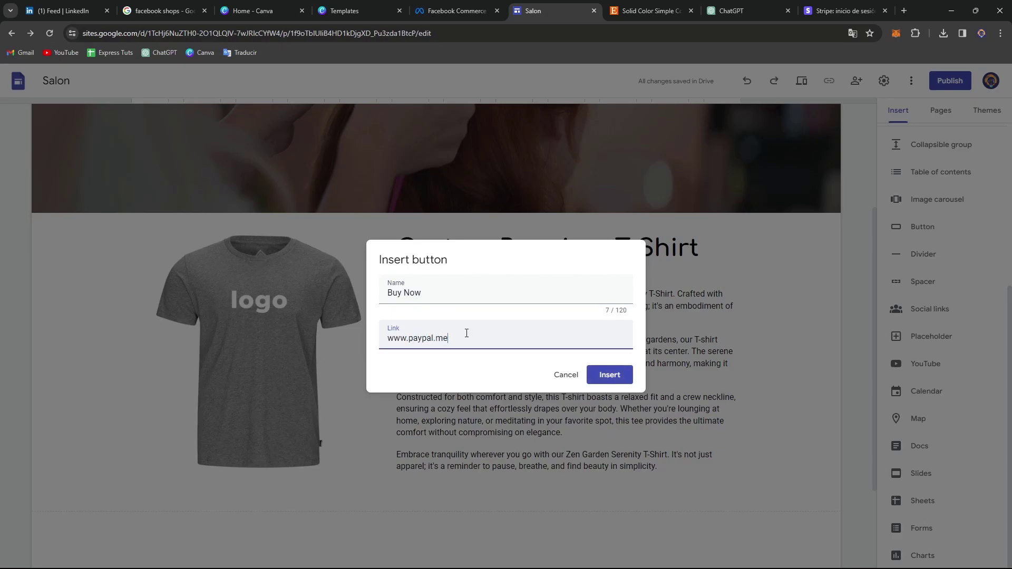
{"action": "type", "text": "/sthwht"}
{"action": "left_click", "coordinate": [610, 374]}
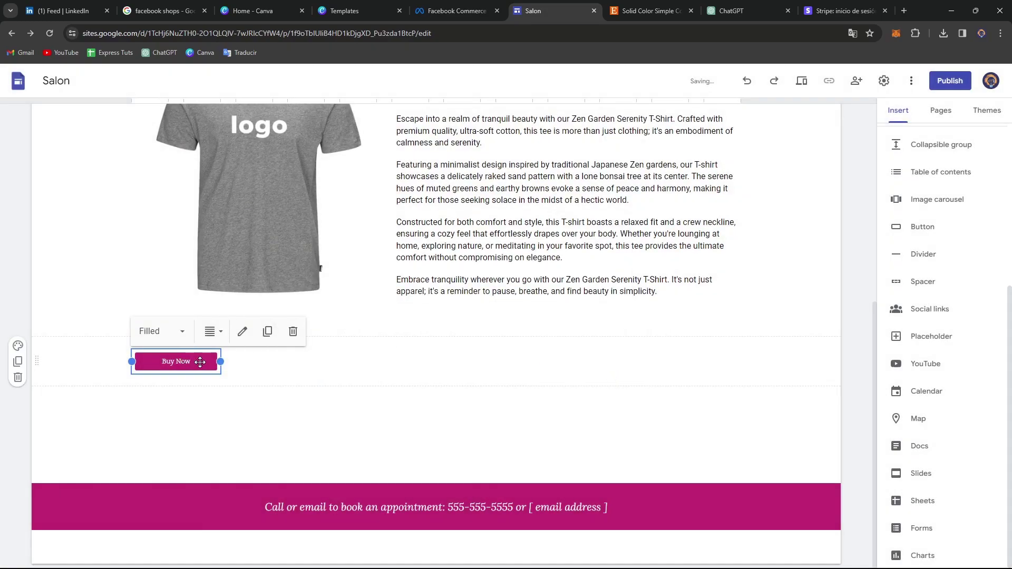
{"action": "left_click", "coordinate": [234, 360]}
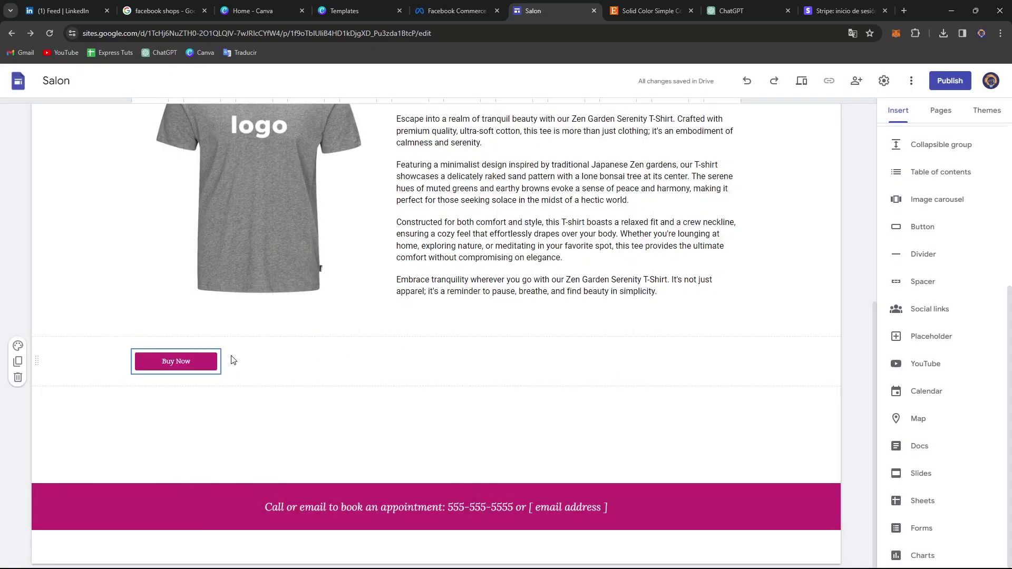
Place the Buy Now button under the description, widen it across the column, then switch to Stripe
{"action": "left_click_drag", "start_coordinate": [214, 358], "coordinate": [527, 321]}
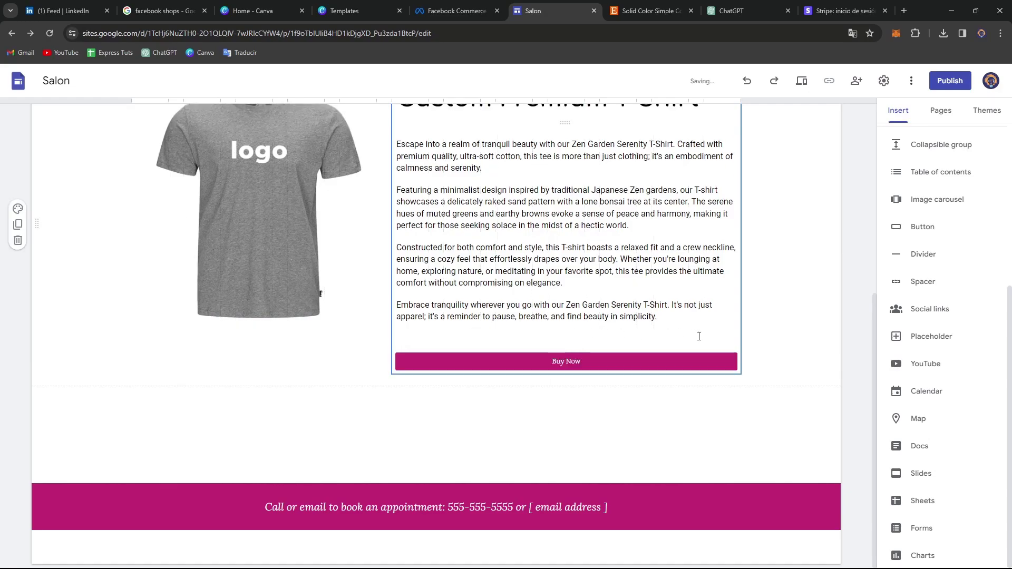
{"action": "scroll", "coordinate": [787, 343], "scroll_direction": "up", "scroll_amount": 2}
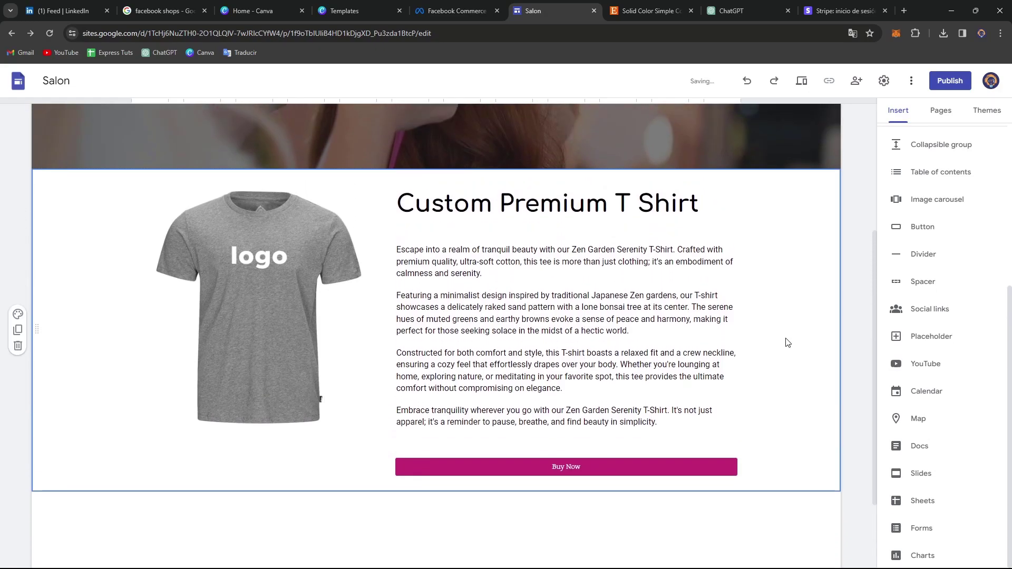
{"action": "left_click", "coordinate": [598, 462]}
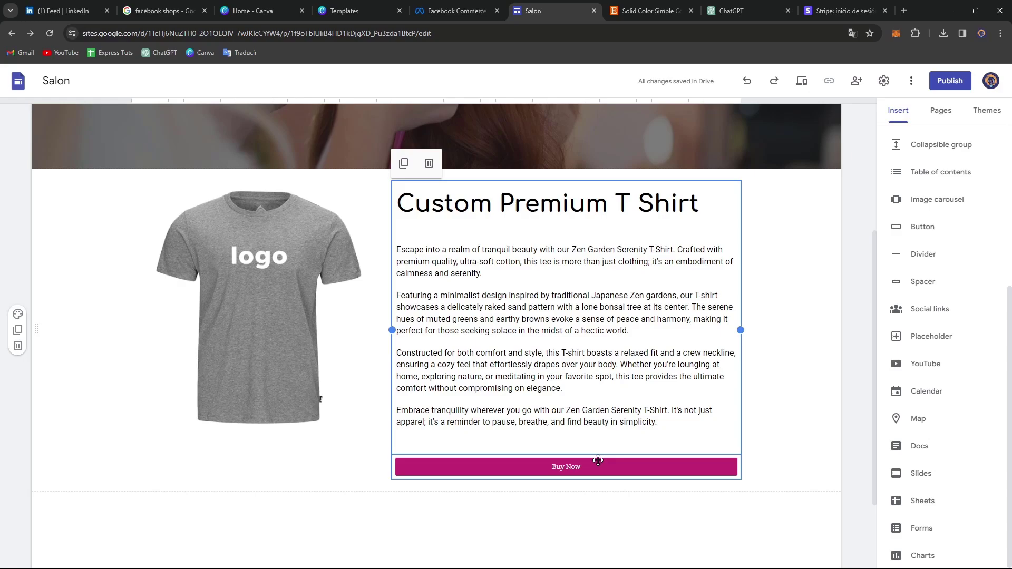
{"action": "left_click", "coordinate": [598, 461]}
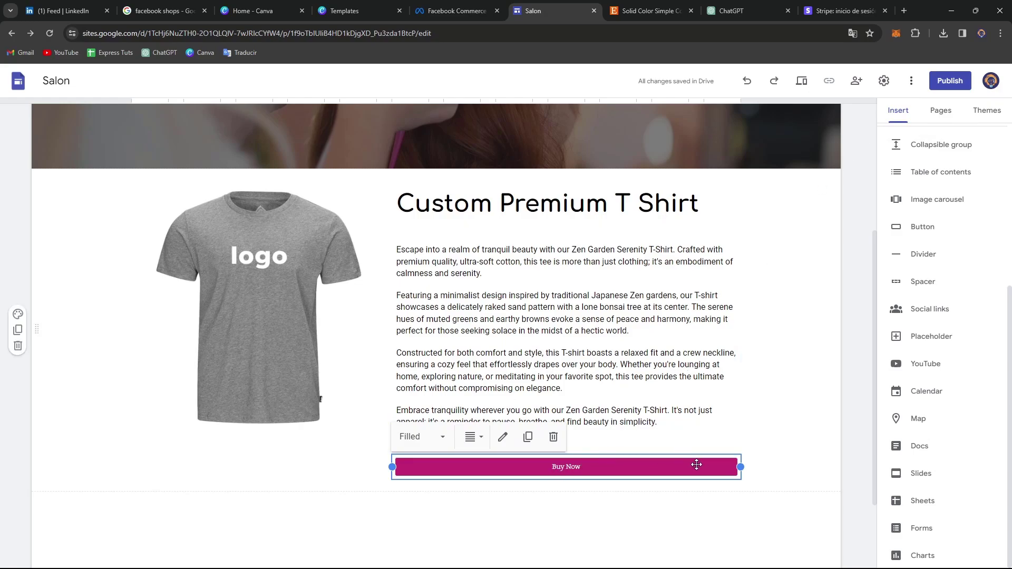
{"action": "left_click_drag", "start_coordinate": [740, 467], "coordinate": [528, 453]}
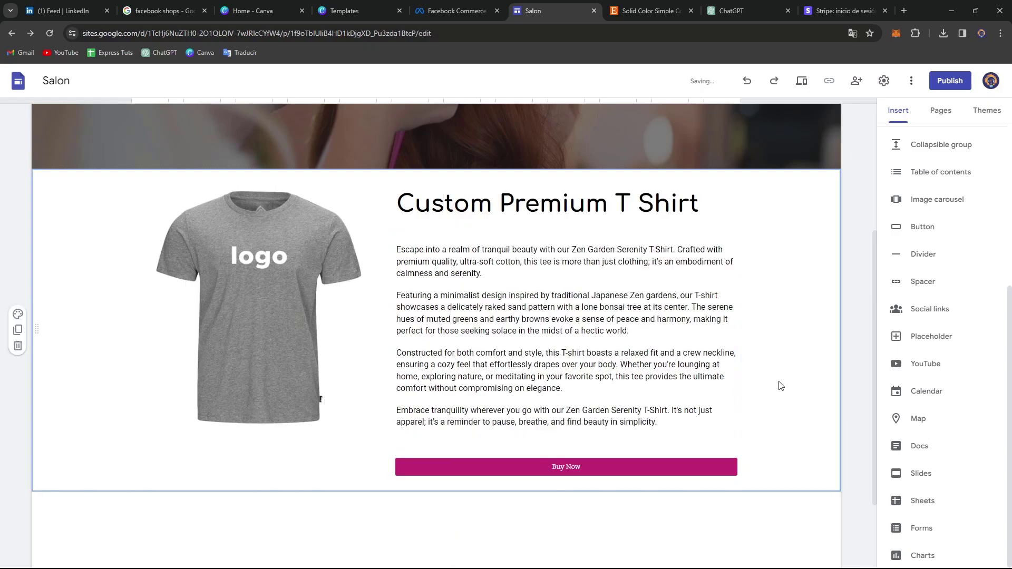
{"action": "left_click", "coordinate": [841, 11]}
Choose the saved account email on the Stripe sign-in form
{"action": "left_click", "coordinate": [580, 212]}
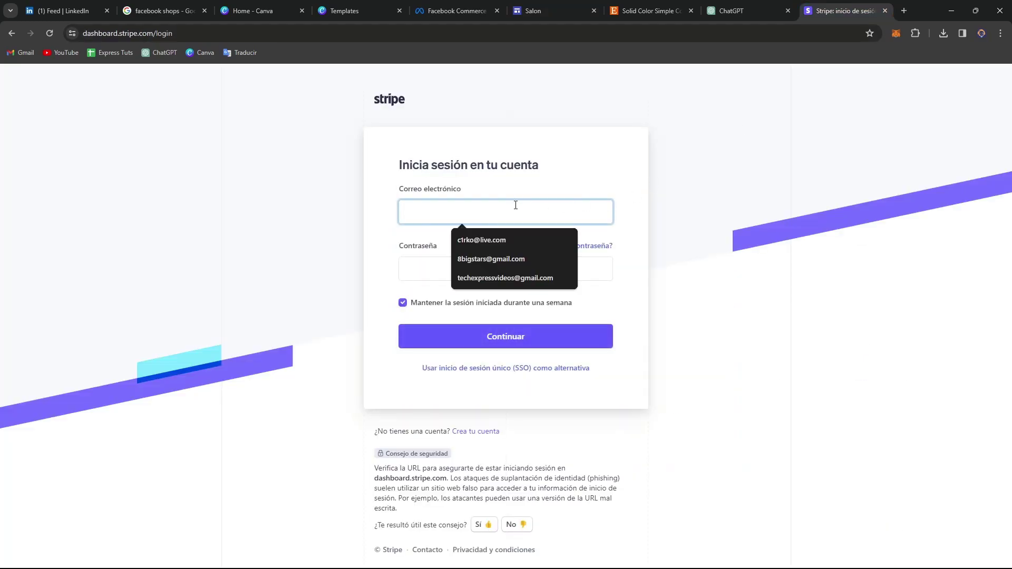
{"action": "left_click", "coordinate": [508, 241]}
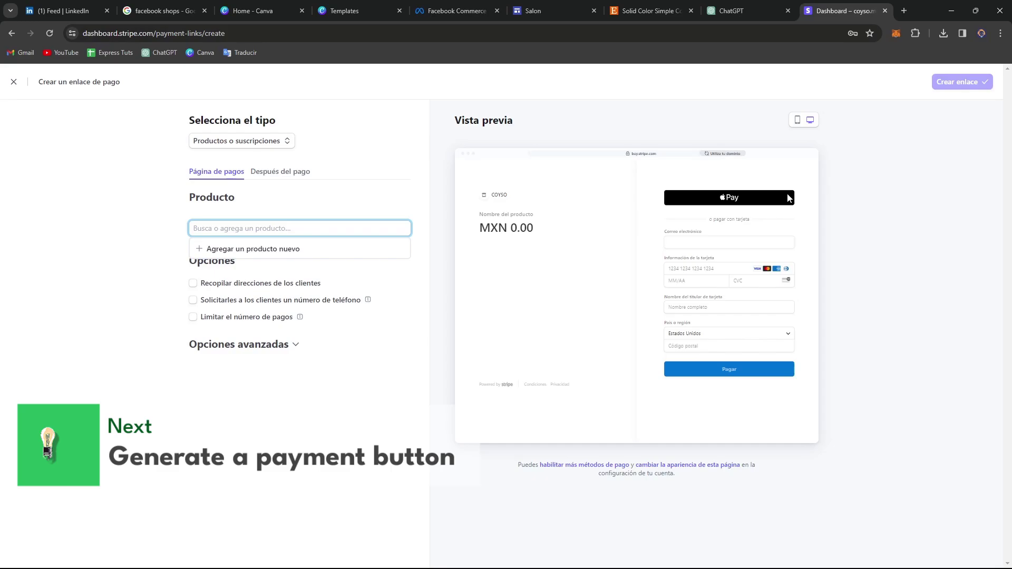
Add a new product with the grey CottonTee T-shirt image, named 'Premium T Shirt'
{"action": "left_click", "coordinate": [328, 248]}
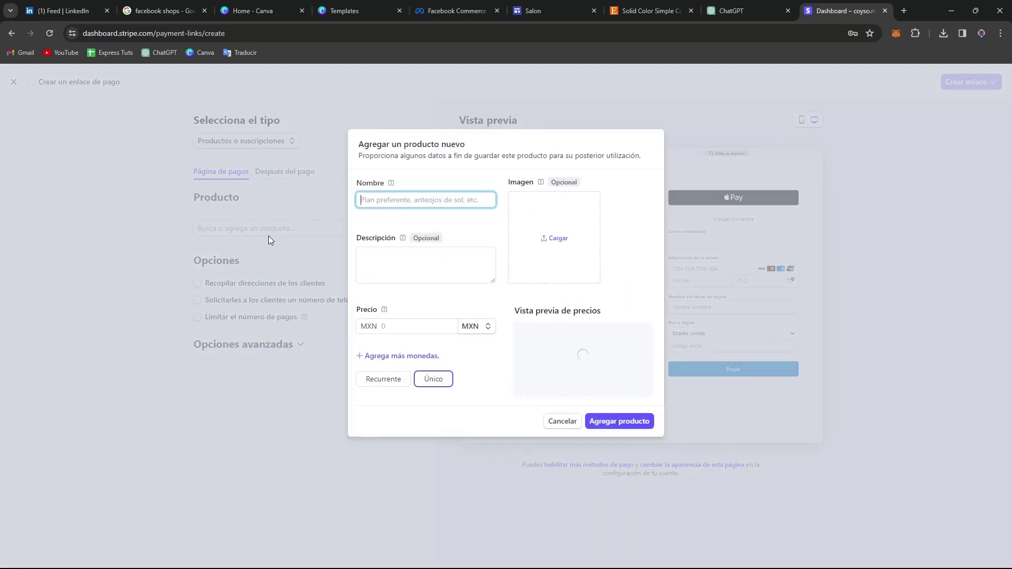
{"action": "left_click", "coordinate": [555, 237]}
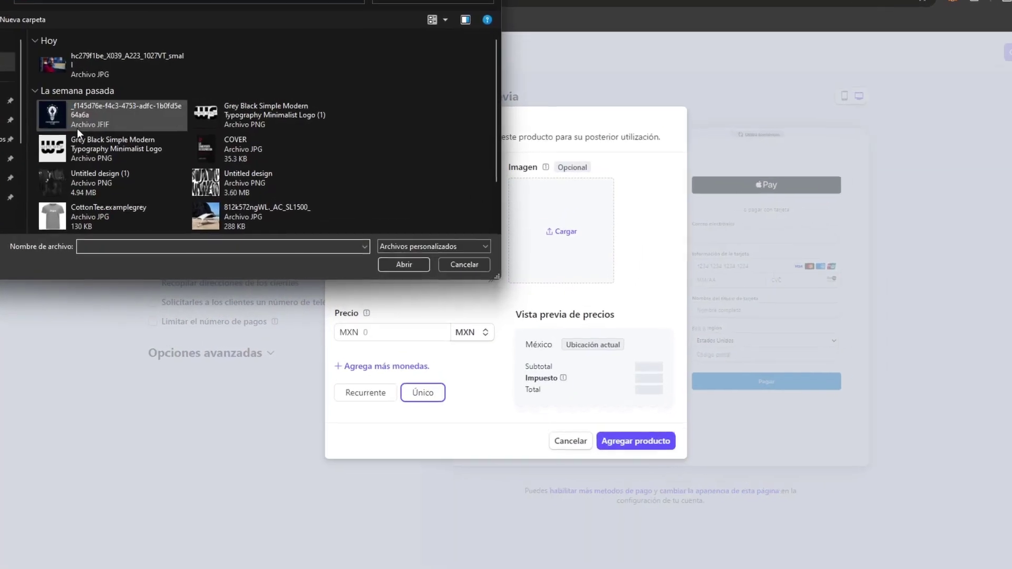
{"action": "left_click", "coordinate": [160, 225]}
{"action": "left_click", "coordinate": [390, 262]}
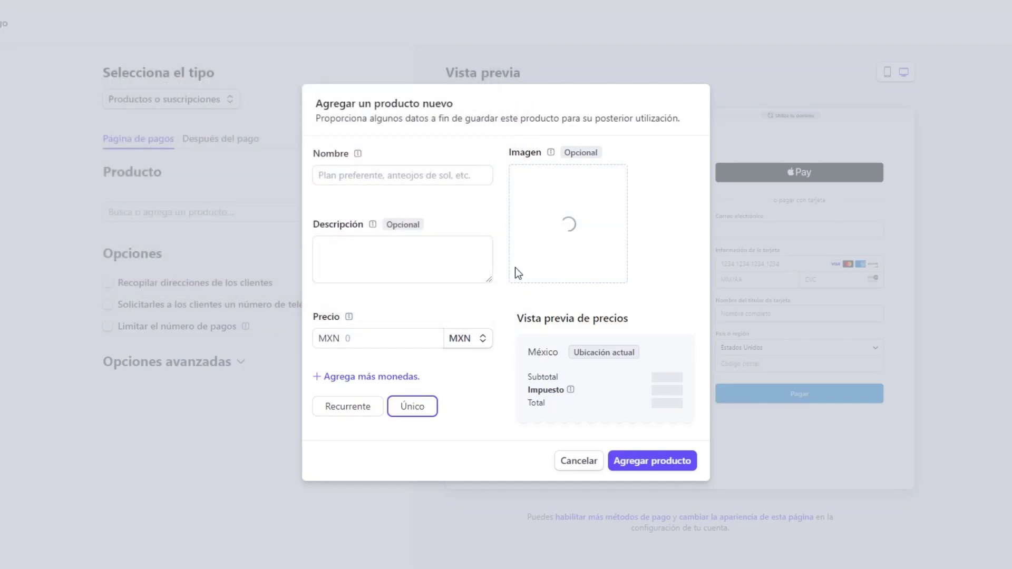
{"action": "left_click", "coordinate": [428, 176]}
{"action": "type", "text": "Prem"}
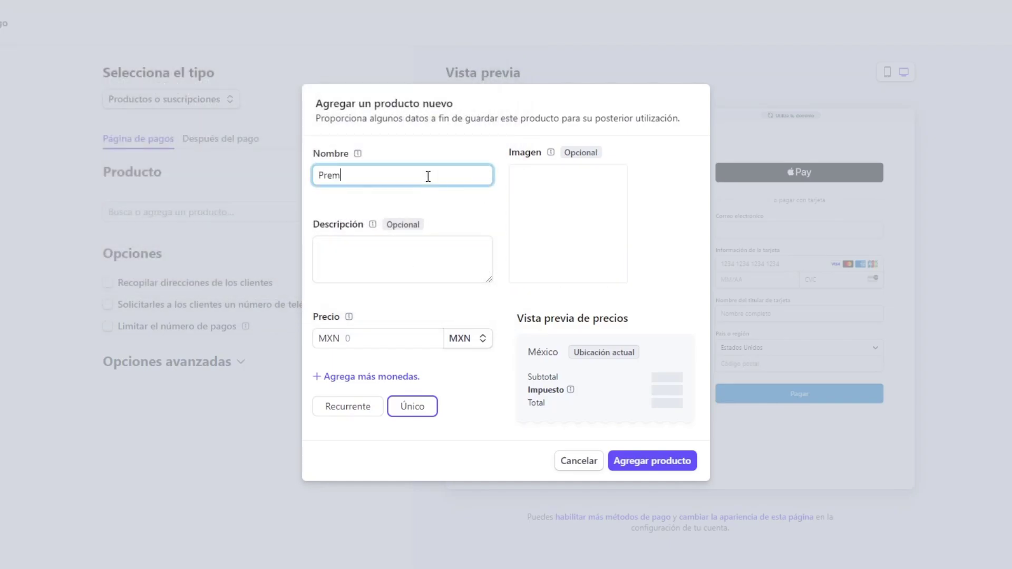
{"action": "type", "text": "ium T Shirt"}
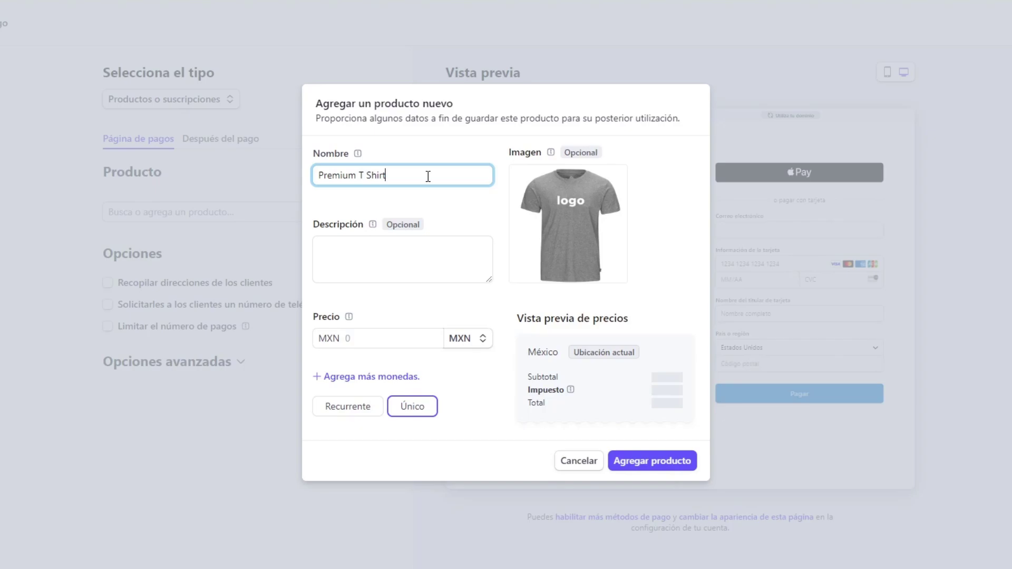
Paste and trim the product description, set a one-time price of 24.00 MXN, and add the product
{"action": "left_click", "coordinate": [435, 265]}
{"action": "key", "text": "ctrl+v"}
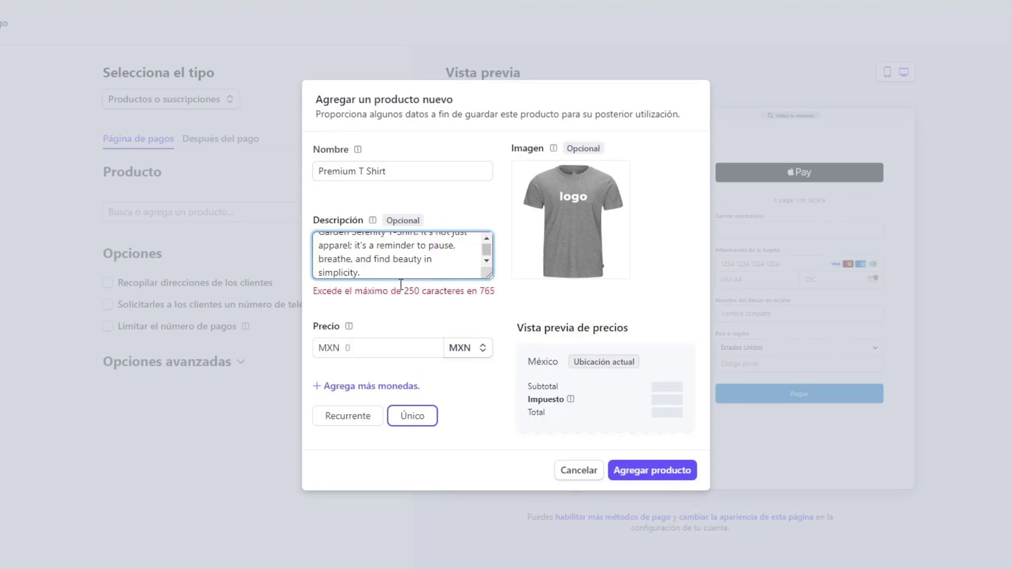
{"action": "left_click_drag", "start_coordinate": [418, 268], "coordinate": [379, 235]}
{"action": "key", "text": "BackSpace"}
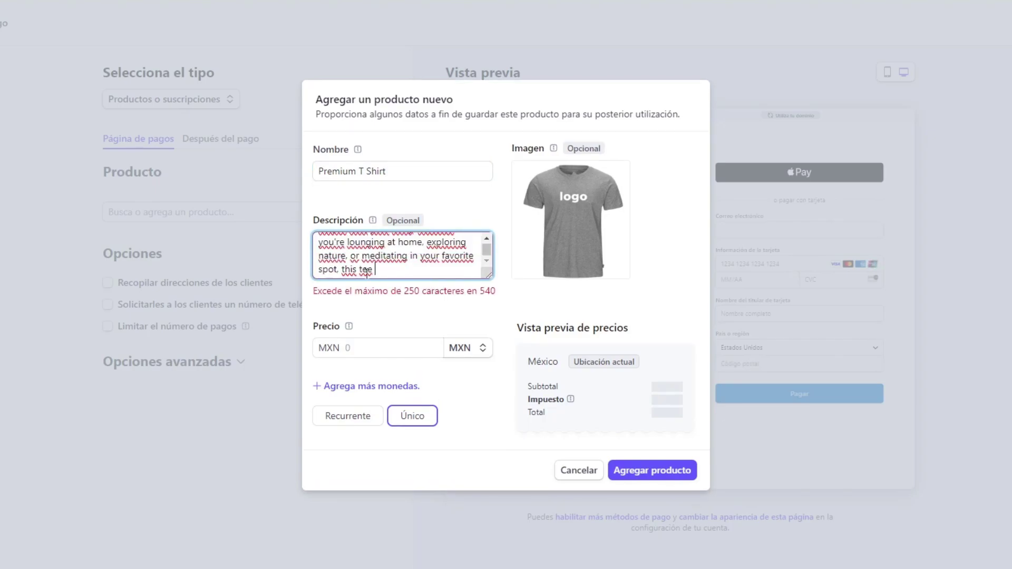
{"action": "left_click_drag", "start_coordinate": [422, 272], "coordinate": [394, 229]}
{"action": "key", "text": "BackSpace"}
{"action": "key", "text": "BackSpace"}
{"action": "key", "text": "BackSpace"}
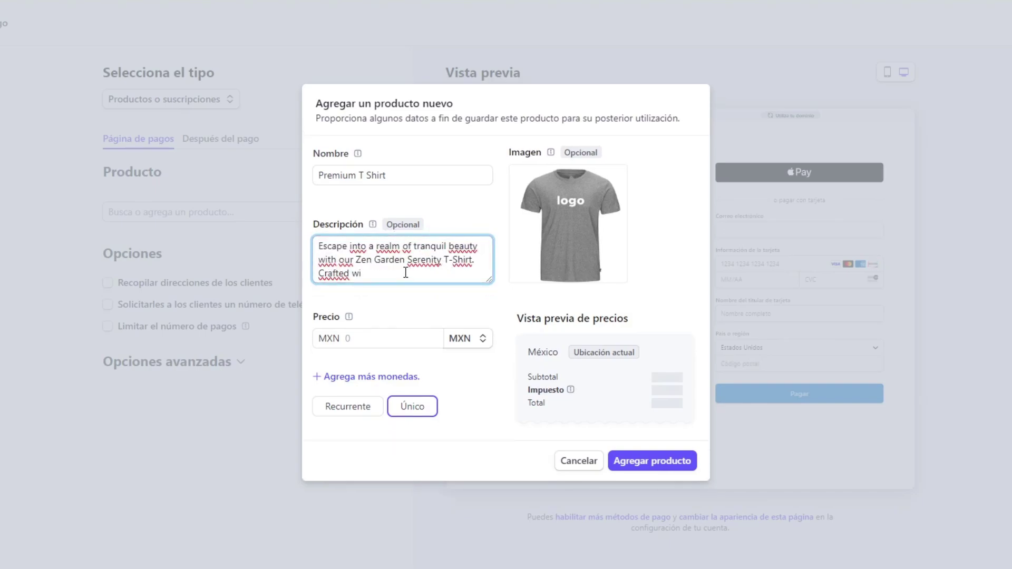
{"action": "key", "text": "BackSpace"}
{"action": "key", "text": "BackSpace"}
{"action": "key", "text": "BackSpace"}
{"action": "key", "text": "BackSpace"}
{"action": "key", "text": "BackSpace"}
{"action": "key", "text": "BackSpace"}
{"action": "key", "text": "BackSpace"}
{"action": "key", "text": "BackSpace"}
{"action": "key", "text": "BackSpace"}
{"action": "key", "text": "BackSpace"}
{"action": "left_click", "coordinate": [414, 338]}
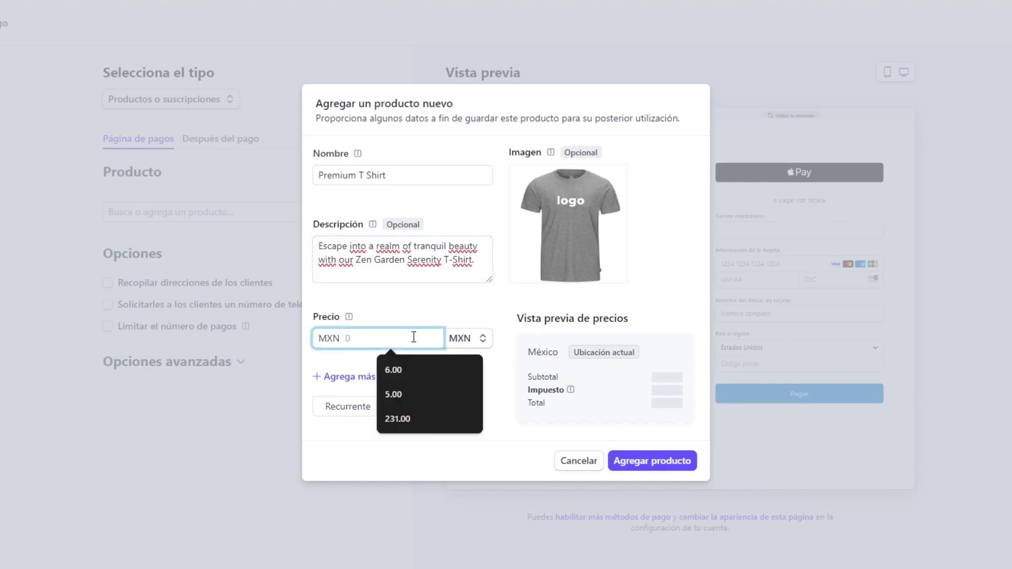
{"action": "type", "text": "24"}
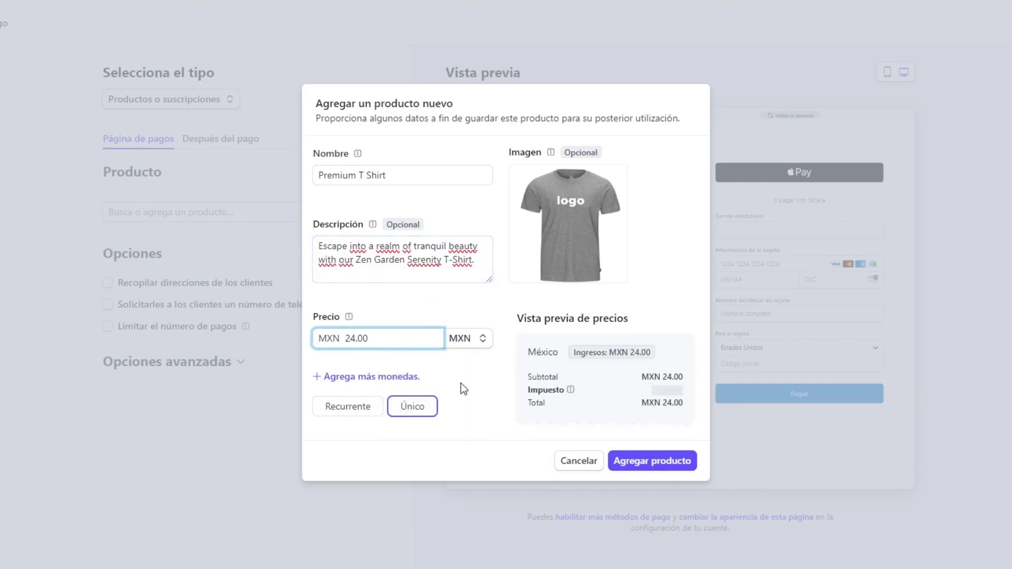
{"action": "left_click", "coordinate": [649, 460]}
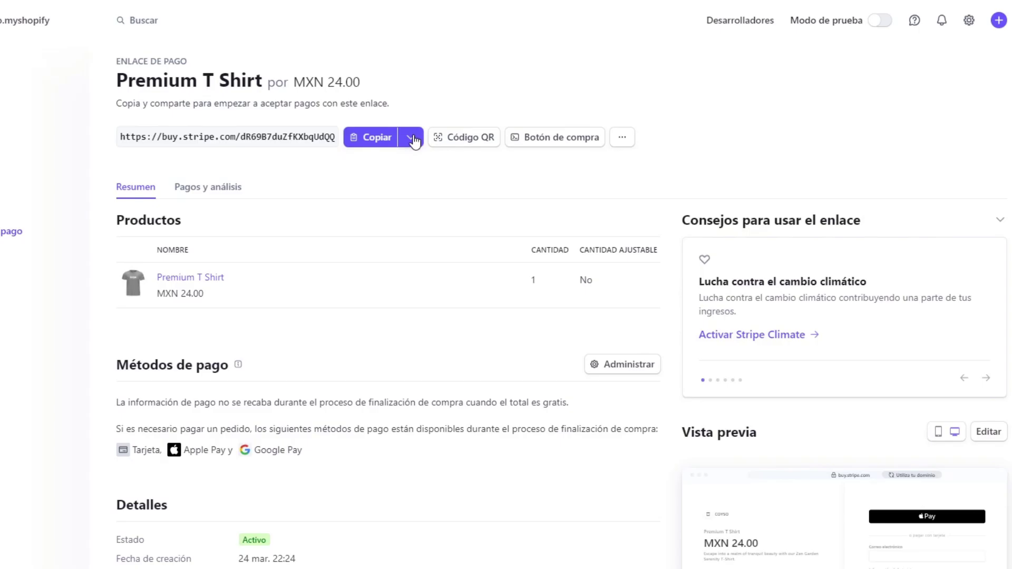
Copy the Premium T Shirt link's buy-button embed code and choose the plain Button style
{"action": "left_click", "coordinate": [624, 139]}
{"action": "left_click", "coordinate": [579, 142]}
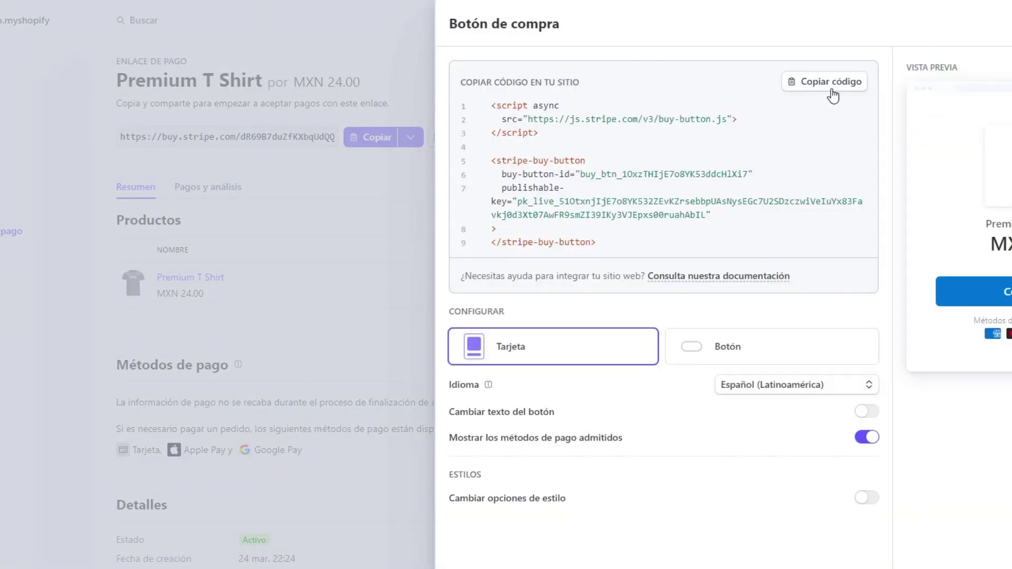
{"action": "left_click", "coordinate": [832, 91]}
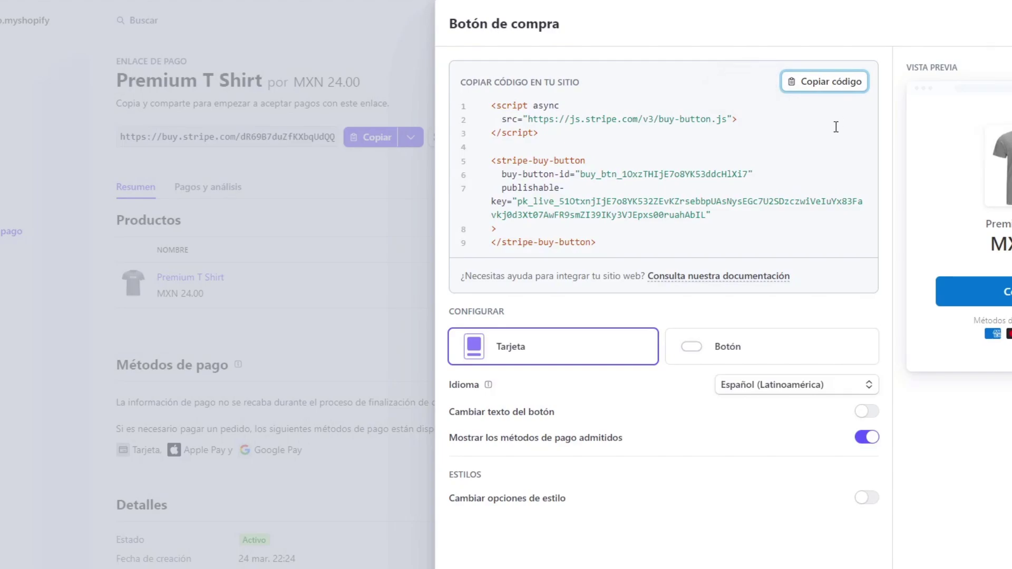
{"action": "left_click", "coordinate": [704, 349]}
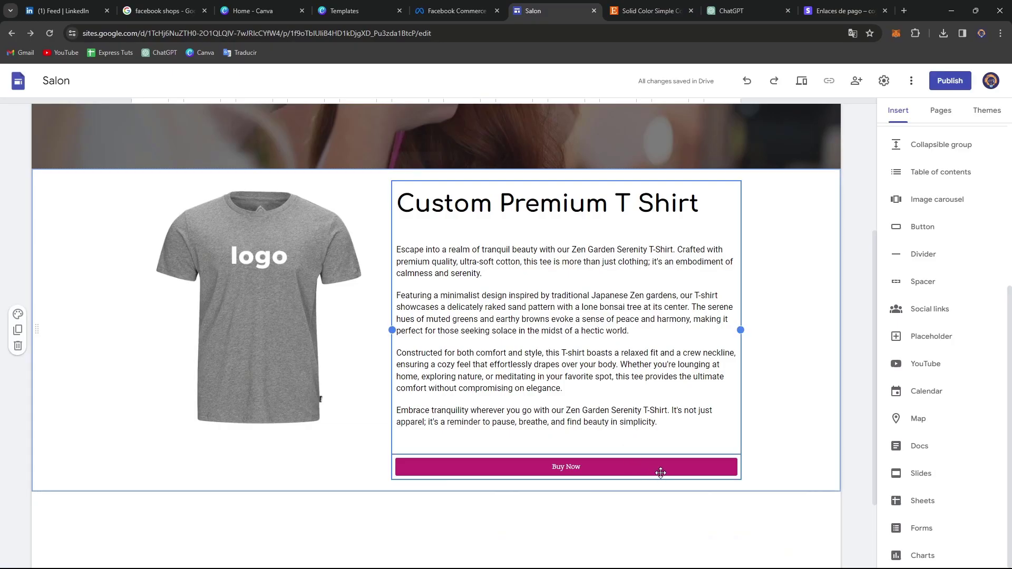
Delete the old Buy Now button from the product page
{"action": "left_click", "coordinate": [660, 471]}
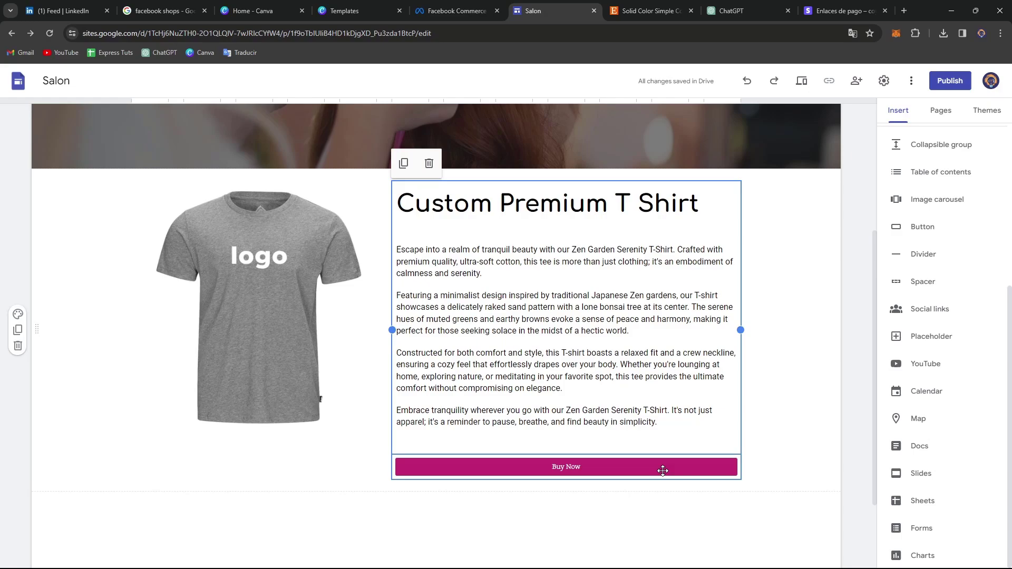
{"action": "left_click", "coordinate": [662, 470]}
{"action": "left_click", "coordinate": [553, 437]}
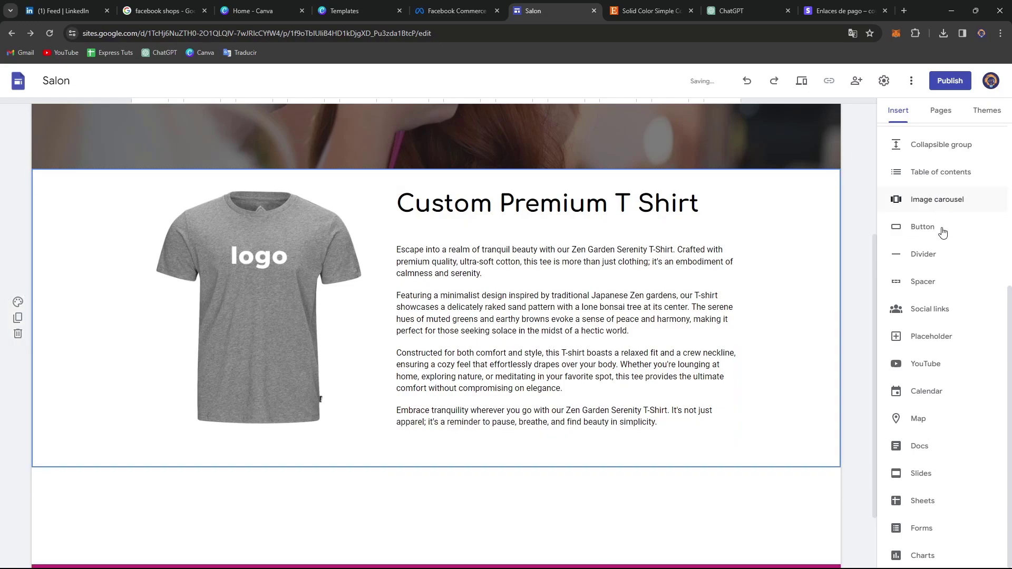
{"action": "scroll", "coordinate": [930, 327], "scroll_direction": "up", "scroll_amount": 4}
{"action": "scroll", "coordinate": [930, 326], "scroll_direction": "up", "scroll_amount": 1}
Embed the copied Stripe buy-button code on the page via Embed code
{"action": "left_click", "coordinate": [919, 195]}
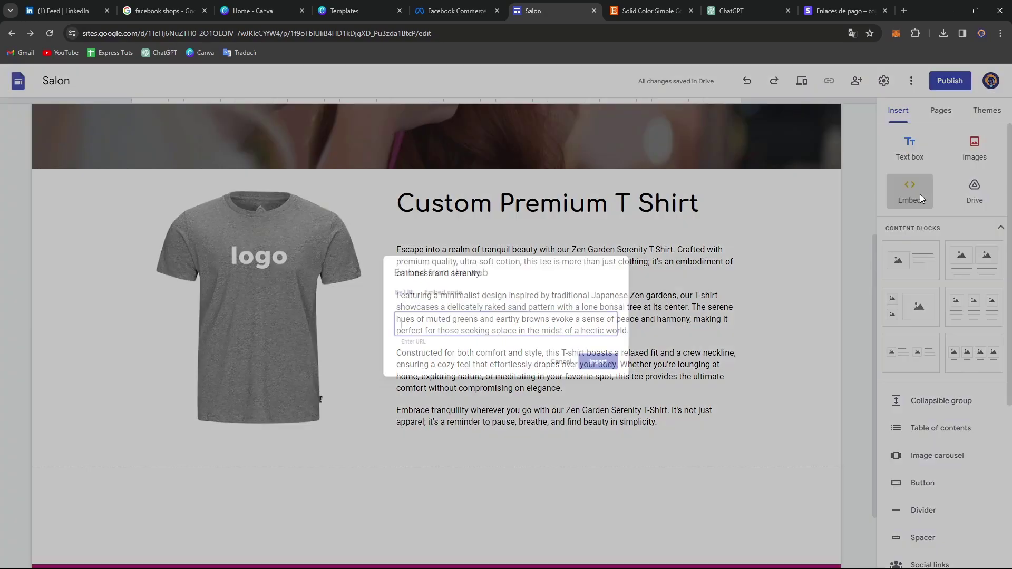
{"action": "left_click", "coordinate": [416, 288]}
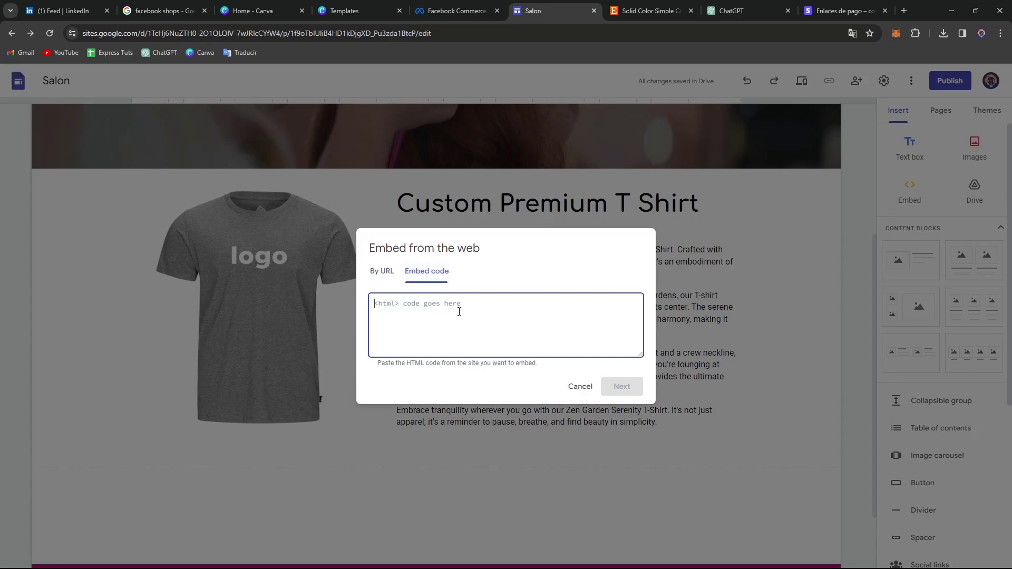
{"action": "key", "text": "ctrl+v"}
{"action": "left_click", "coordinate": [631, 394]}
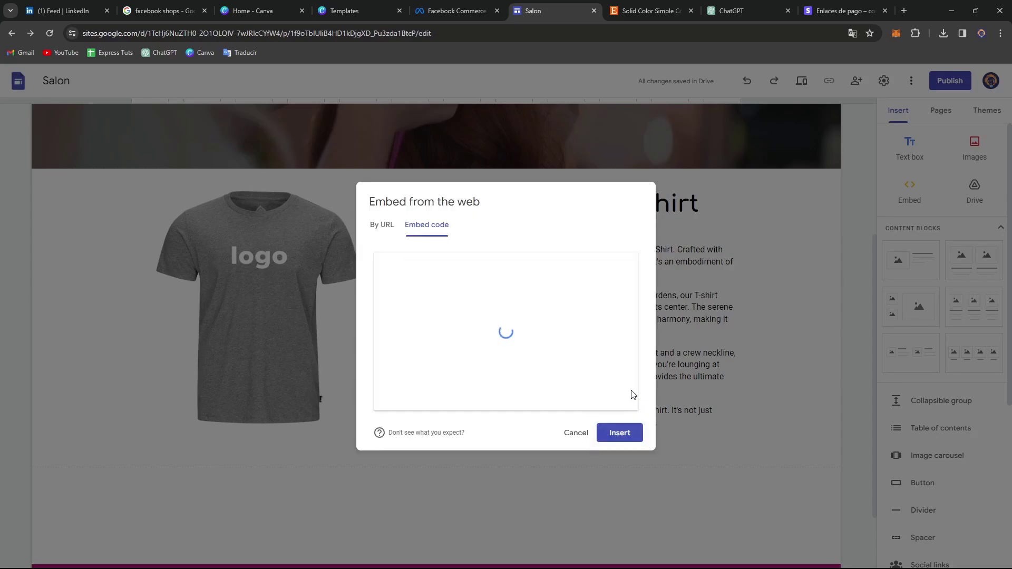
{"action": "left_click", "coordinate": [620, 433]}
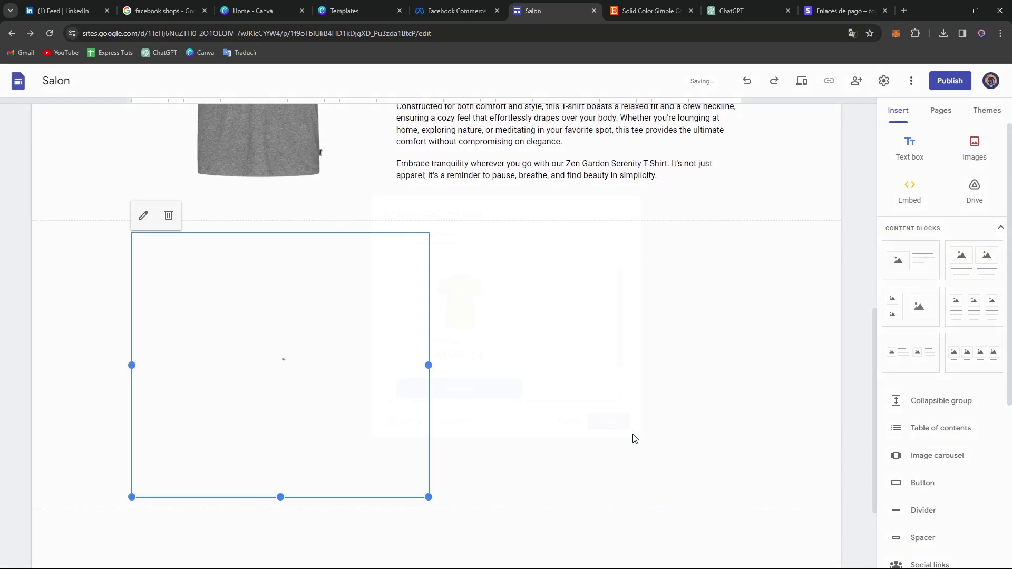
Move the Stripe buy-button embed beneath the T-shirt image
{"action": "left_click", "coordinate": [497, 321]}
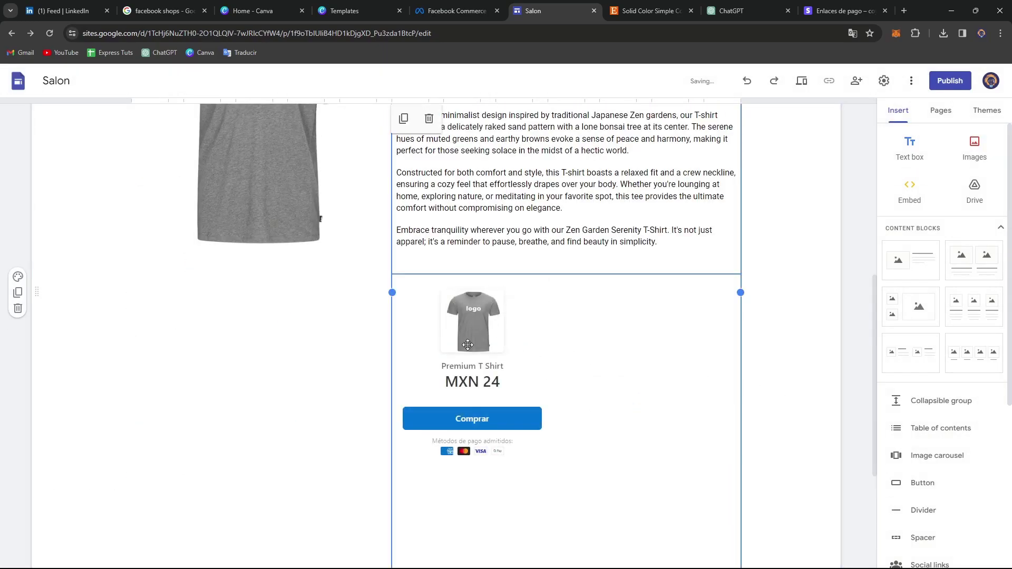
{"action": "double_click", "coordinate": [493, 367]}
{"action": "left_click", "coordinate": [582, 380]}
{"action": "left_click", "coordinate": [486, 378]}
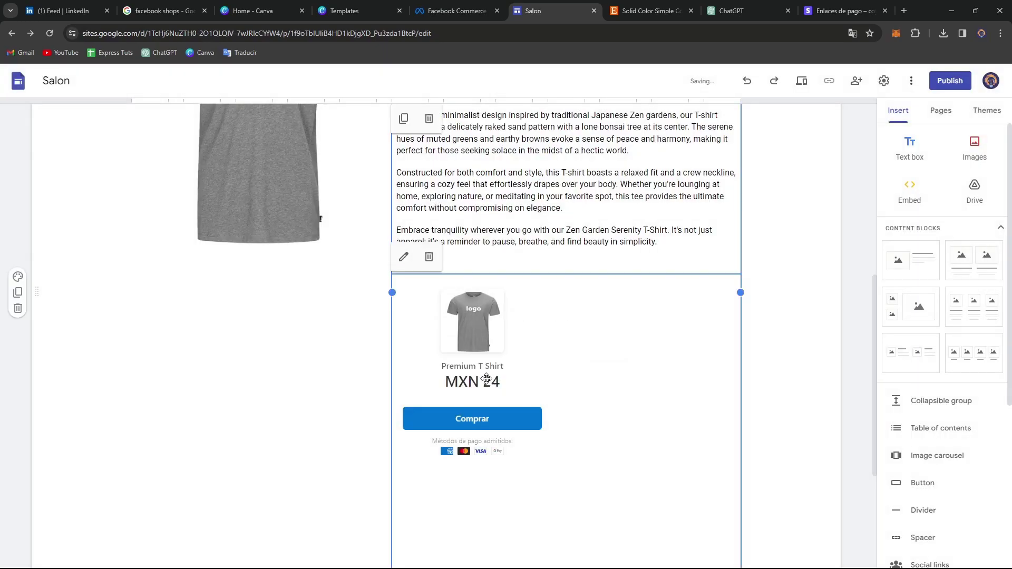
{"action": "left_click_drag", "start_coordinate": [460, 384], "coordinate": [308, 348]}
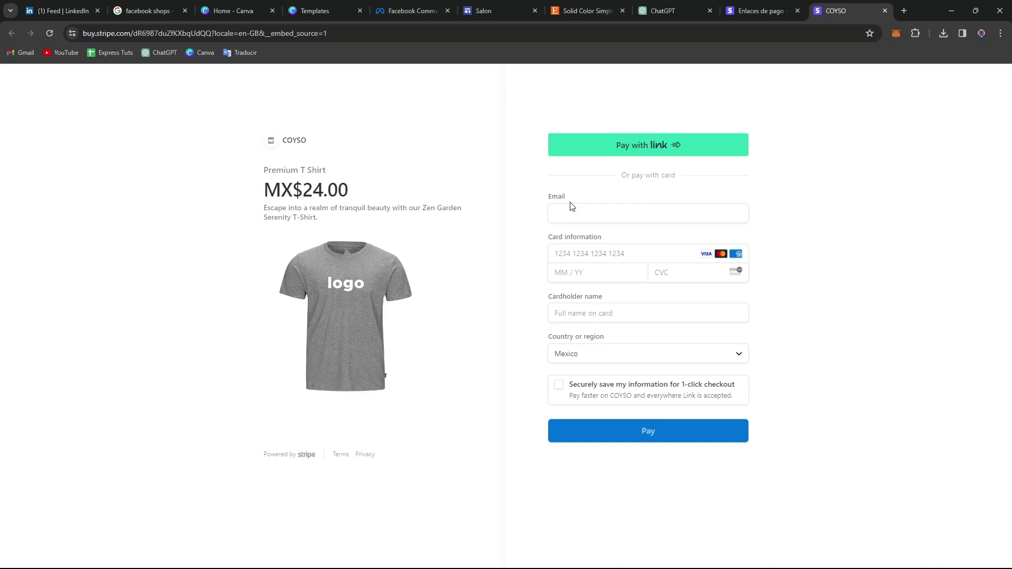
Try the email, card number and cardholder name fields on the Premium T Shirt checkout
{"action": "left_click", "coordinate": [636, 207]}
{"action": "left_click", "coordinate": [575, 252]}
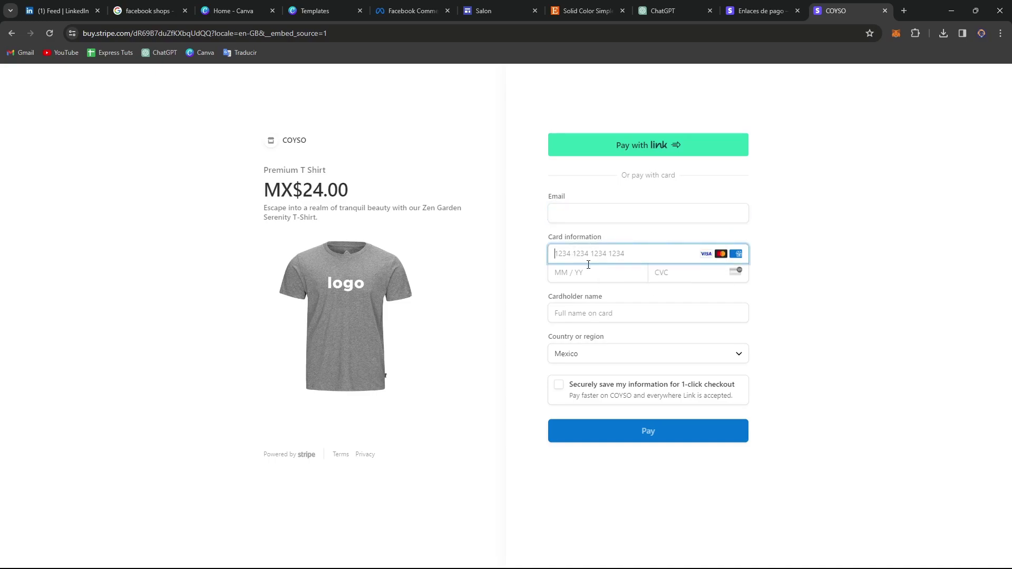
{"action": "left_click", "coordinate": [607, 315]}
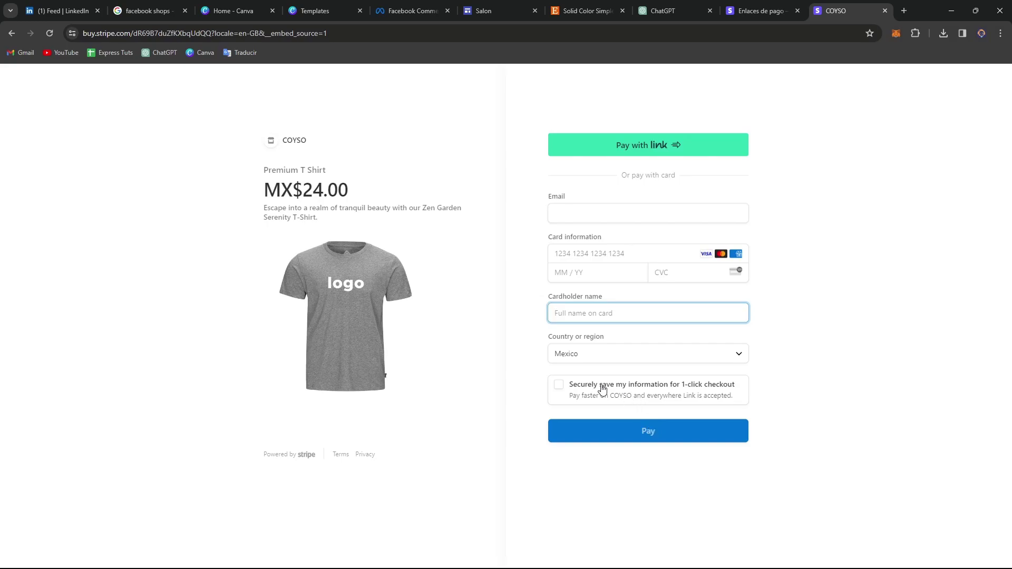
Check the embedded buy card in the Salon site editor, glance at checkout again, then return
{"action": "left_click", "coordinate": [493, 11]}
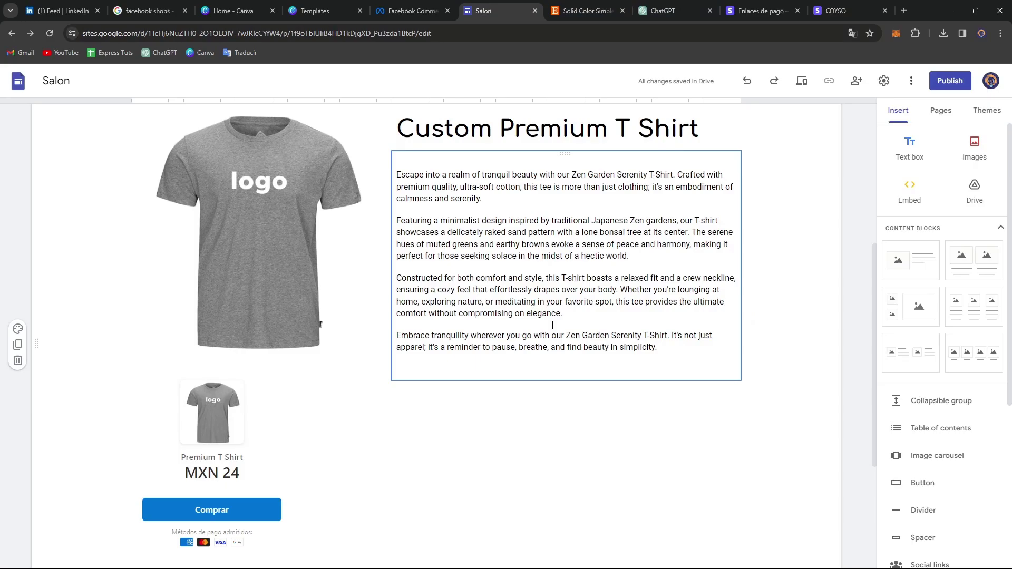
{"action": "scroll", "coordinate": [552, 325], "scroll_direction": "up", "scroll_amount": 5}
{"action": "scroll", "coordinate": [559, 332], "scroll_direction": "down", "scroll_amount": 3}
{"action": "scroll", "coordinate": [565, 344], "scroll_direction": "up", "scroll_amount": 3}
{"action": "scroll", "coordinate": [565, 343], "scroll_direction": "down", "scroll_amount": 4}
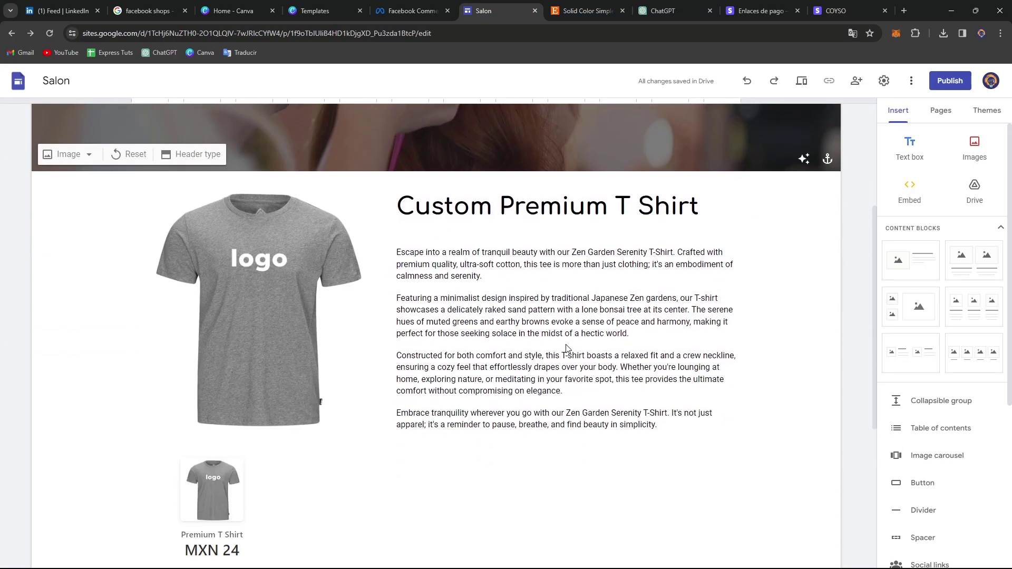
{"action": "scroll", "coordinate": [567, 348], "scroll_direction": "down", "scroll_amount": 3}
{"action": "scroll", "coordinate": [567, 348], "scroll_direction": "up", "scroll_amount": 3}
{"action": "left_click", "coordinate": [843, 11]}
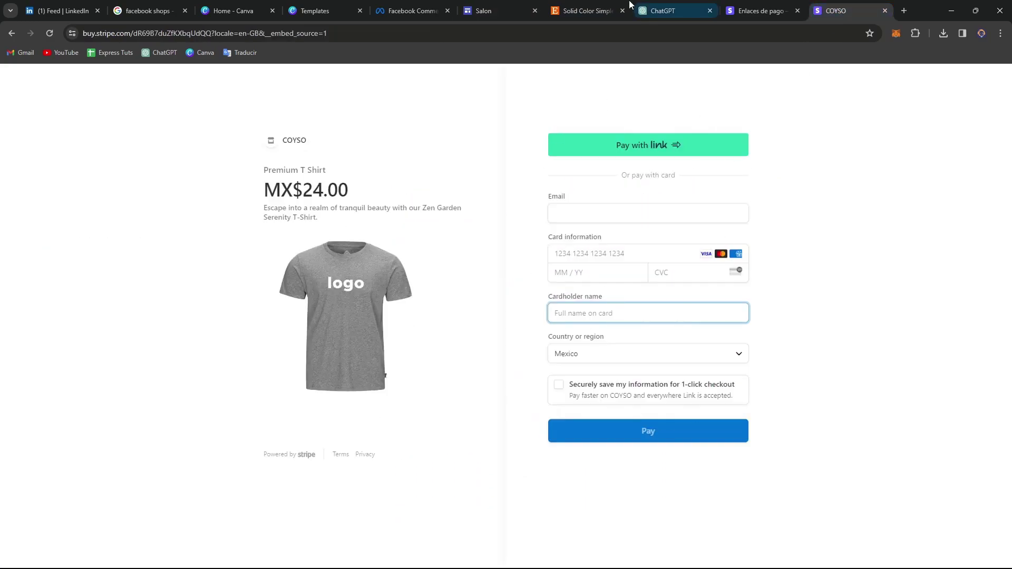
{"action": "left_click", "coordinate": [496, 11]}
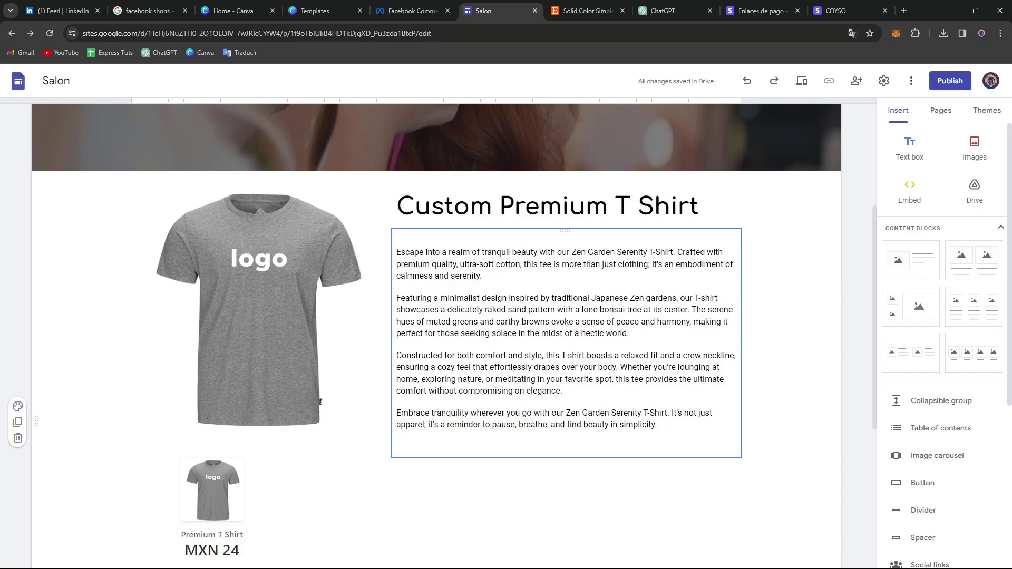
Browse Navigation, Brand images, Viewer tools, Custom domains, Analytics and Announcement banner settings, then close them
{"action": "left_click", "coordinate": [885, 84]}
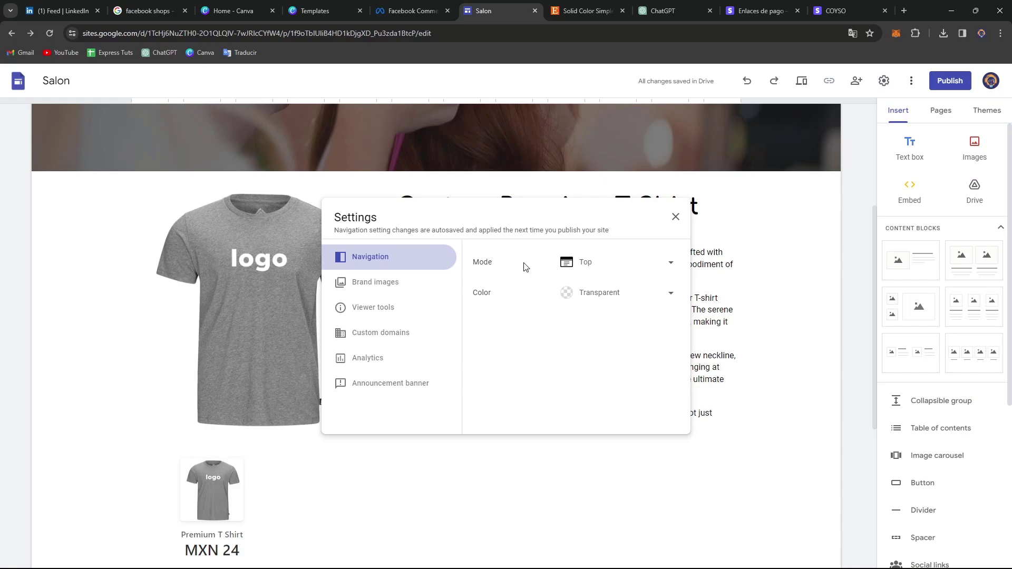
{"action": "left_click", "coordinate": [398, 284]}
{"action": "left_click", "coordinate": [394, 258]}
{"action": "left_click", "coordinate": [413, 283]}
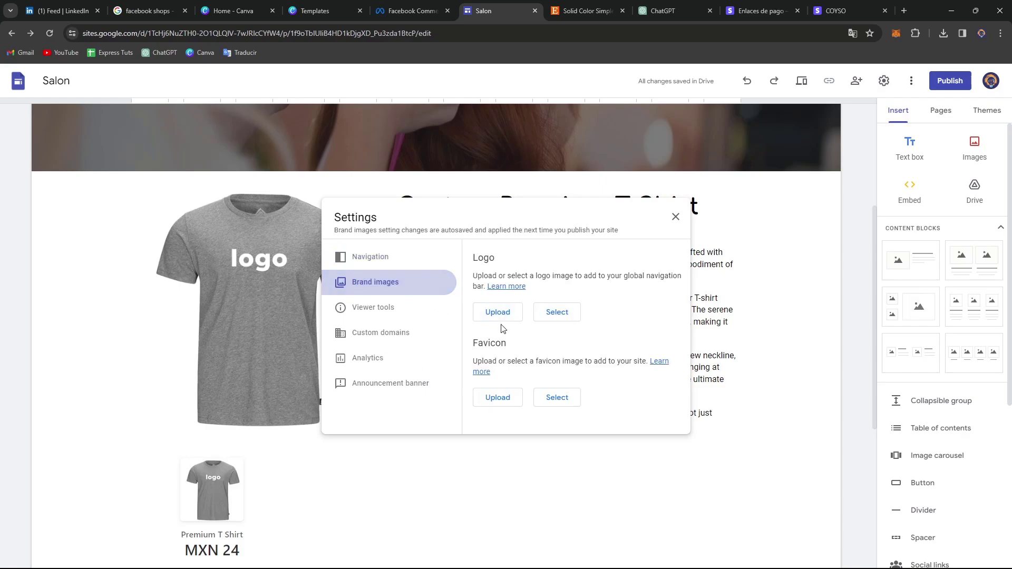
{"action": "left_click", "coordinate": [405, 311]}
{"action": "left_click", "coordinate": [399, 341]}
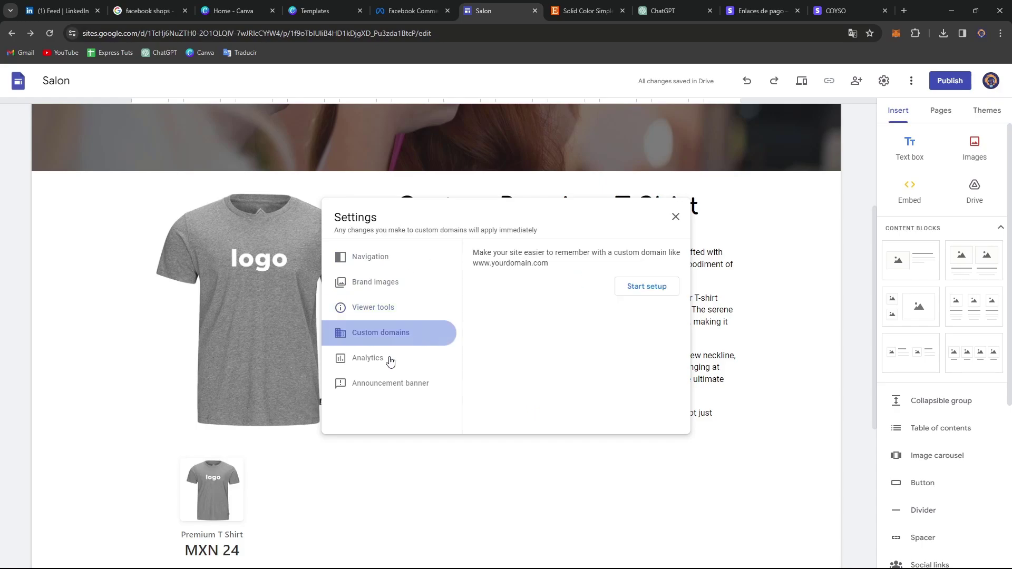
{"action": "left_click", "coordinate": [388, 361]}
{"action": "left_click", "coordinate": [396, 390]}
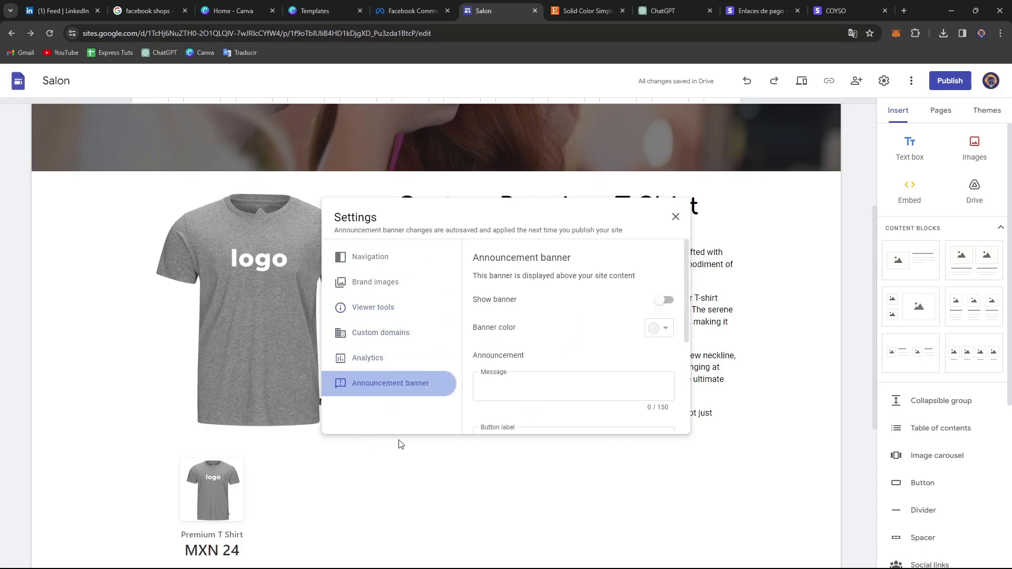
{"action": "scroll", "coordinate": [571, 327], "scroll_direction": "down", "scroll_amount": 5}
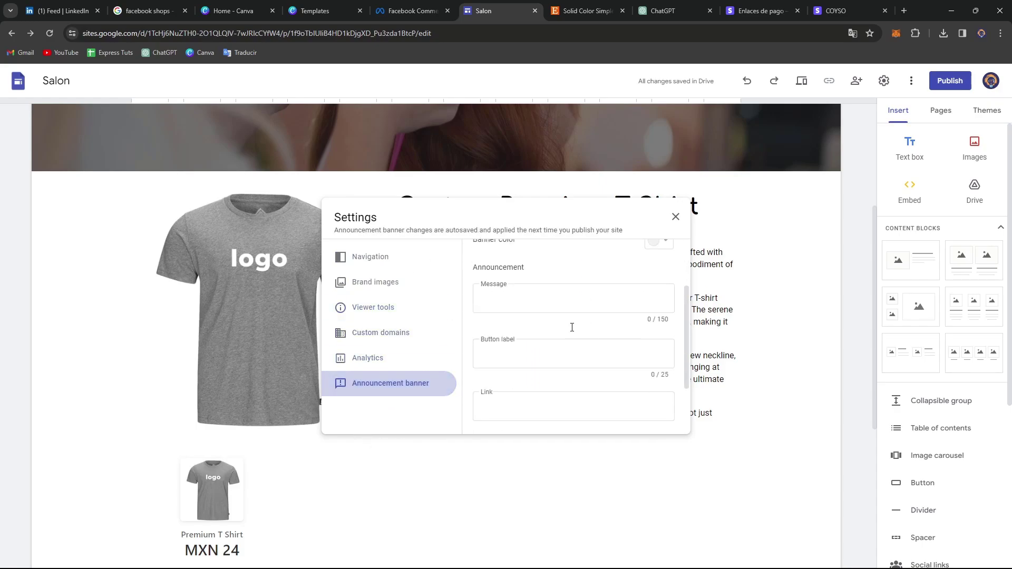
{"action": "left_click", "coordinate": [676, 218]}
Set the whole 'Custom T-Shirt' header title to Comfortaa Bold
{"action": "left_click", "coordinate": [911, 80]}
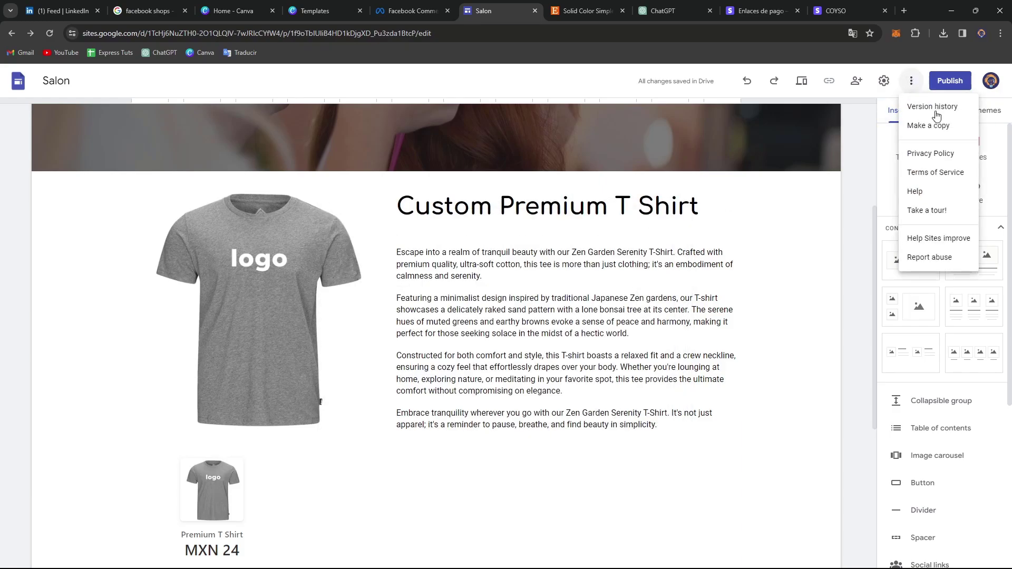
{"action": "scroll", "coordinate": [749, 307], "scroll_direction": "down", "scroll_amount": 3}
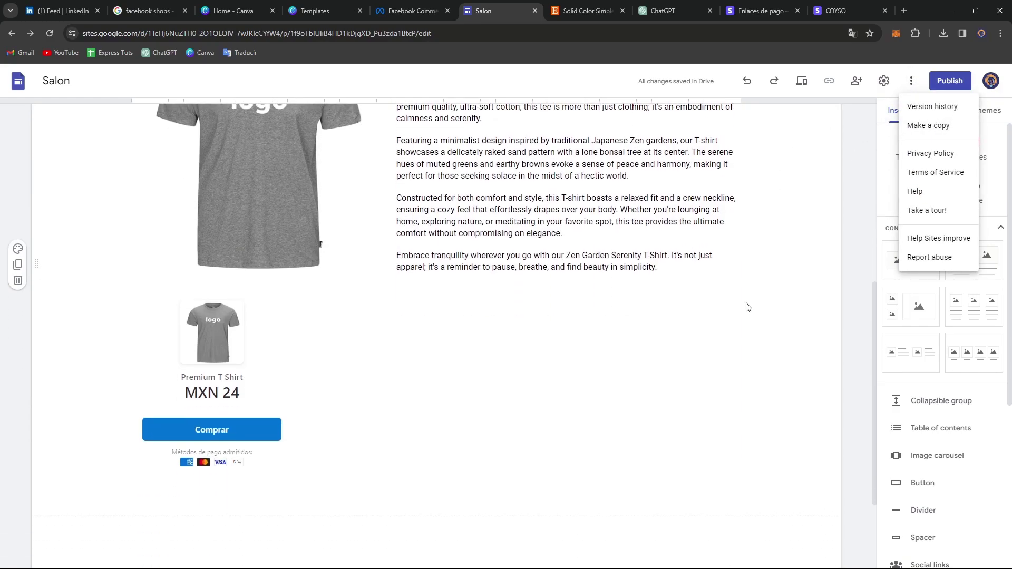
{"action": "scroll", "coordinate": [748, 307], "scroll_direction": "up", "scroll_amount": 7}
{"action": "left_click", "coordinate": [637, 257]}
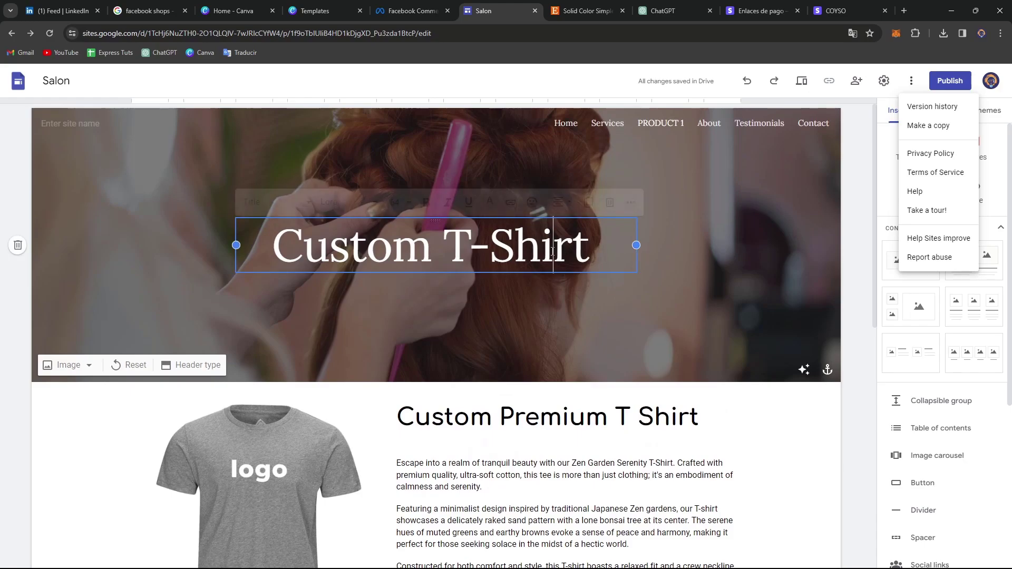
{"action": "left_click_drag", "start_coordinate": [637, 256], "coordinate": [401, 210]}
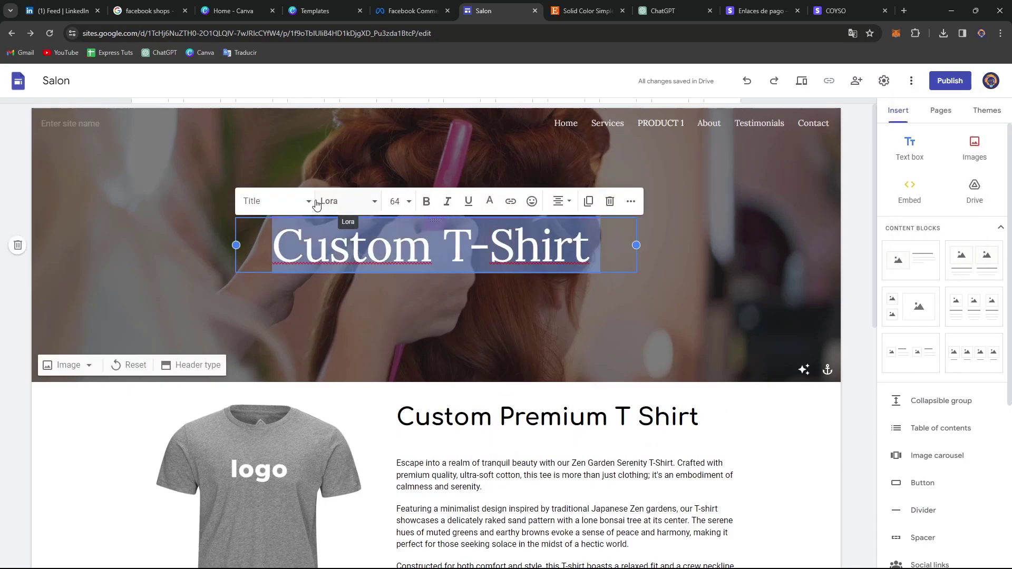
{"action": "left_click", "coordinate": [345, 201]}
{"action": "mouse_move", "coordinate": [369, 360]}
{"action": "left_click", "coordinate": [483, 437]}
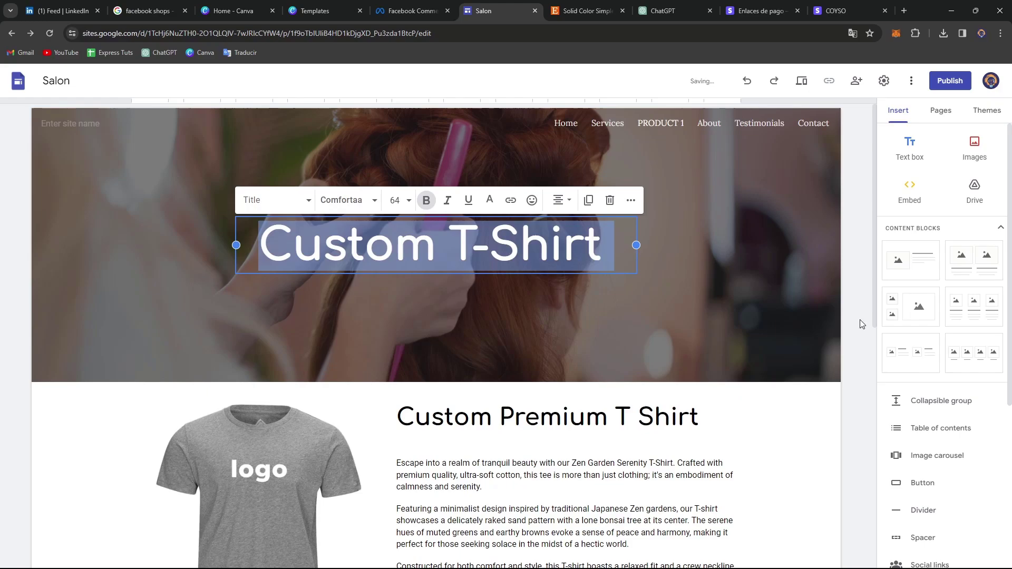
{"action": "left_click", "coordinate": [851, 343]}
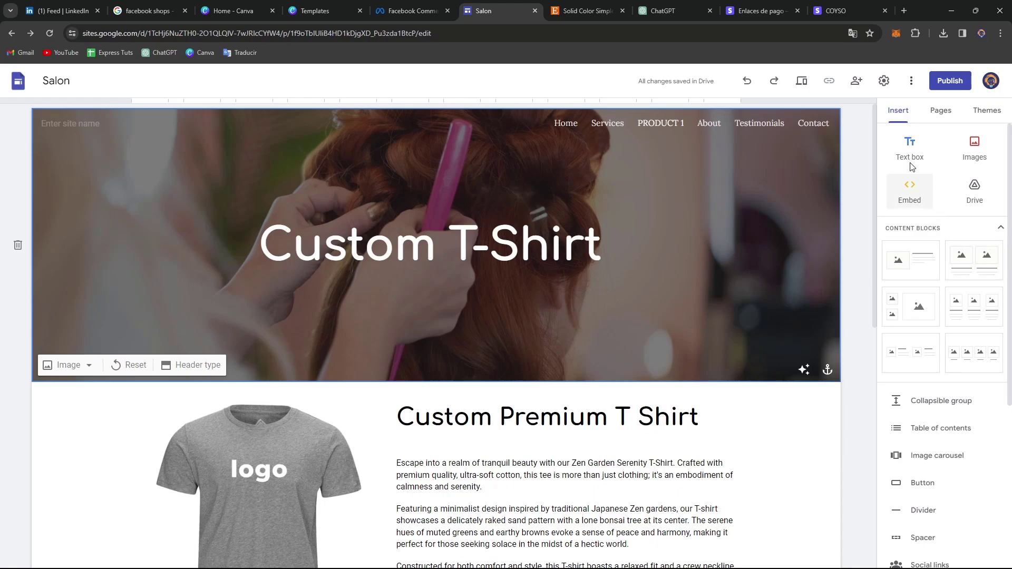
Rearrange the product card and T-shirt image so the Buy button sits under the description, then reload
{"action": "scroll", "coordinate": [761, 388], "scroll_direction": "down", "scroll_amount": 5}
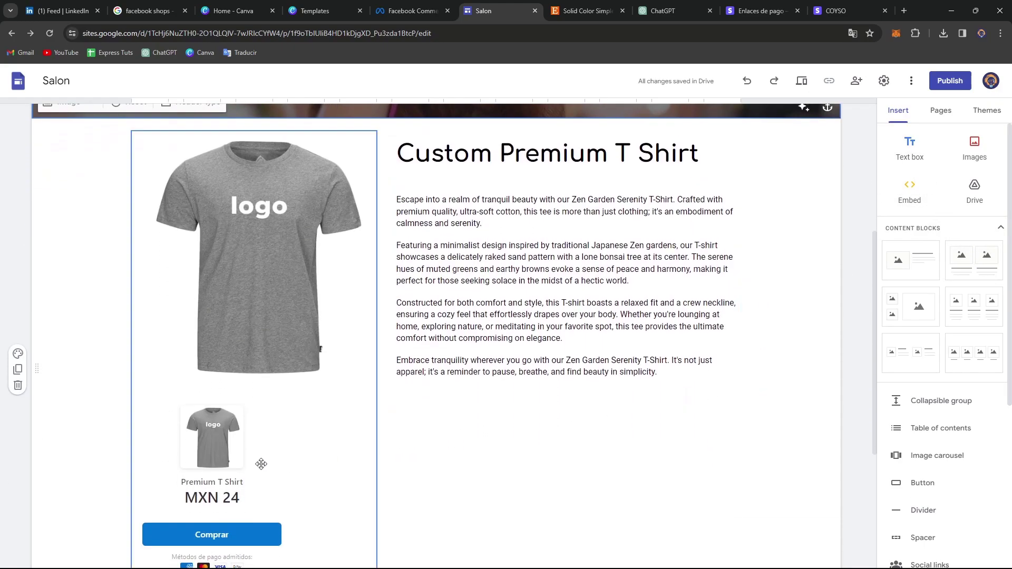
{"action": "left_click", "coordinate": [207, 429]}
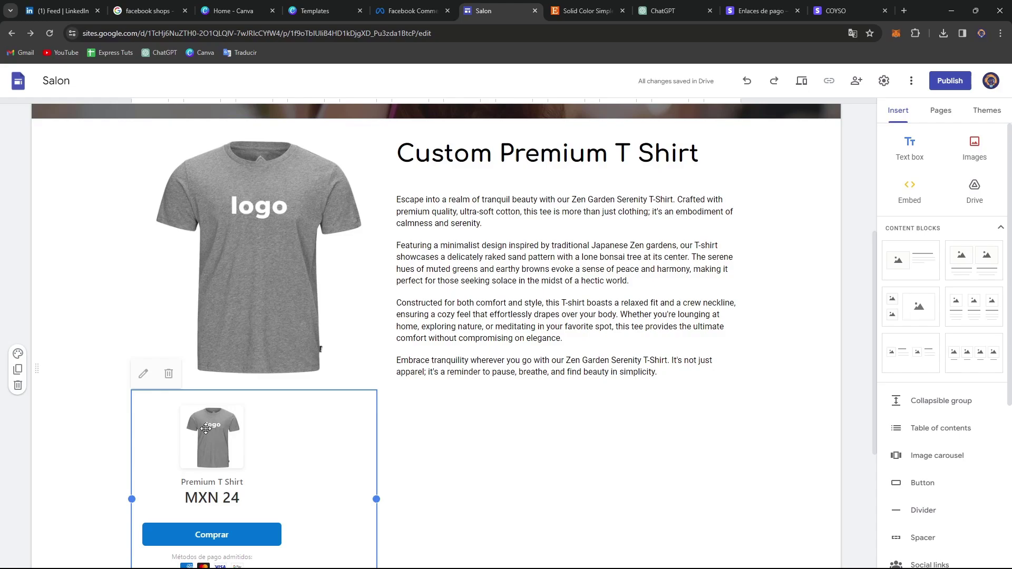
{"action": "left_click_drag", "start_coordinate": [211, 422], "coordinate": [241, 223]}
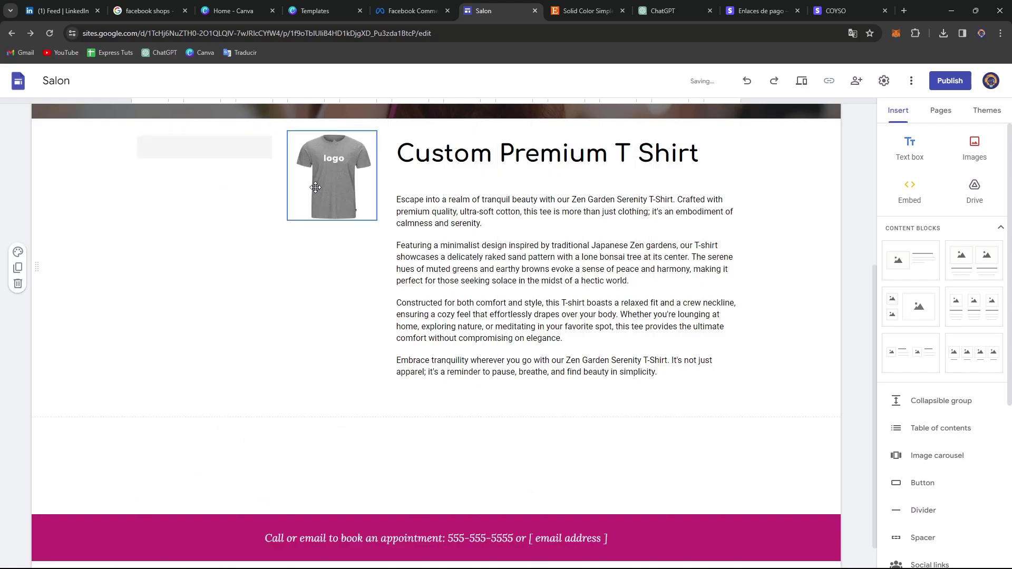
{"action": "left_click_drag", "start_coordinate": [341, 186], "coordinate": [283, 236]}
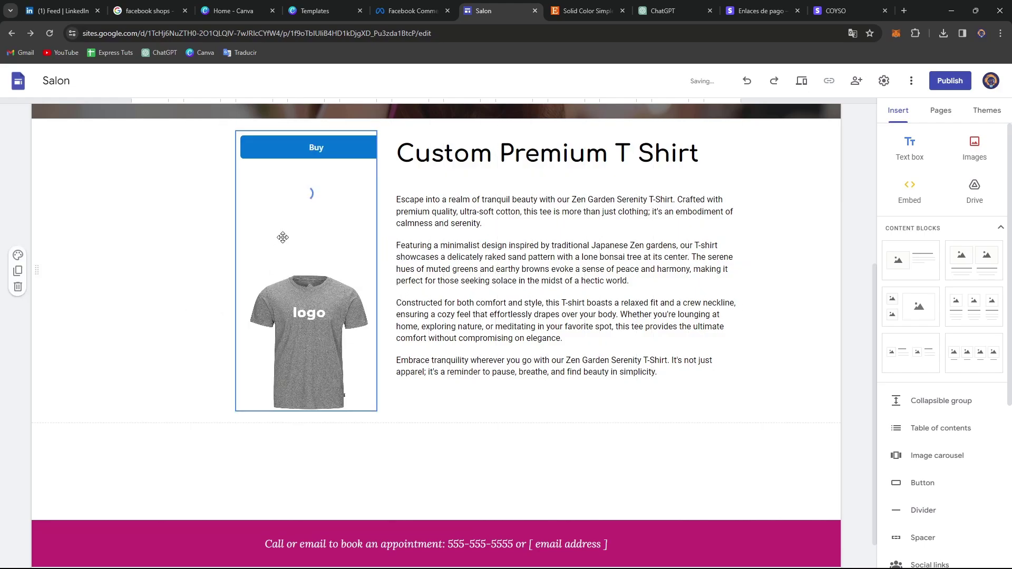
{"action": "left_click_drag", "start_coordinate": [317, 145], "coordinate": [474, 386]}
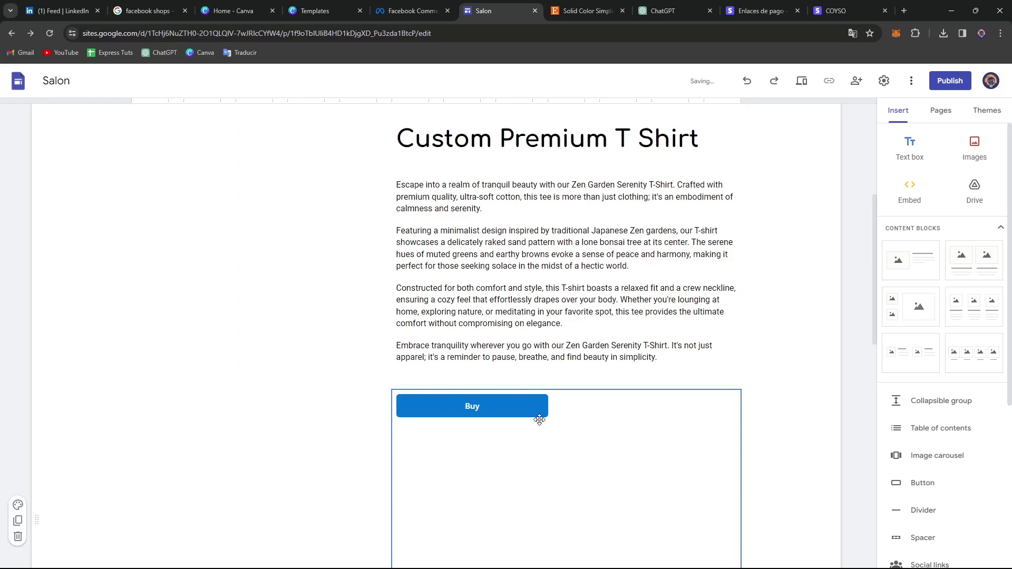
{"action": "scroll", "coordinate": [656, 426], "scroll_direction": "down", "scroll_amount": 5}
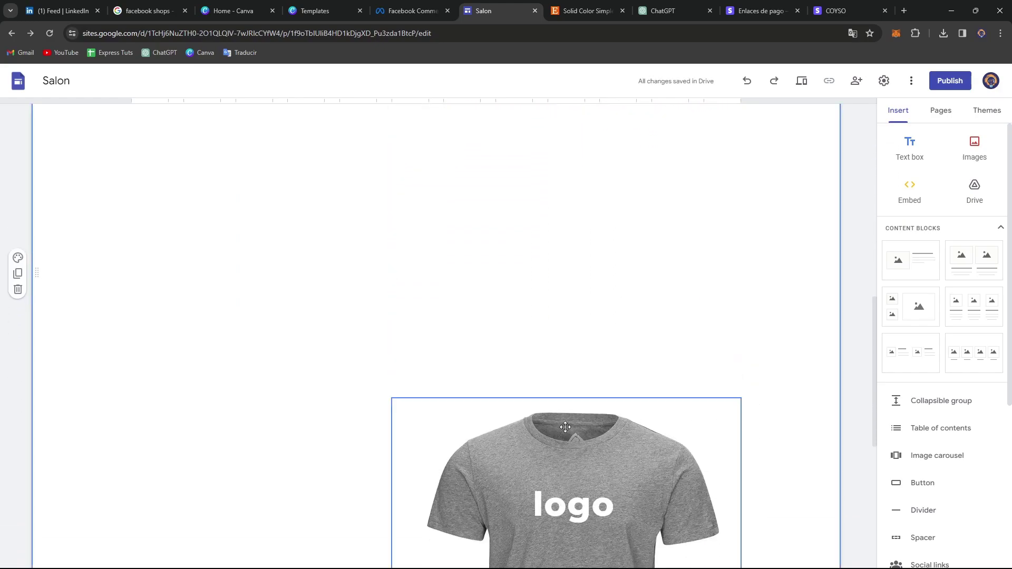
{"action": "left_click_drag", "start_coordinate": [580, 474], "coordinate": [207, 243]}
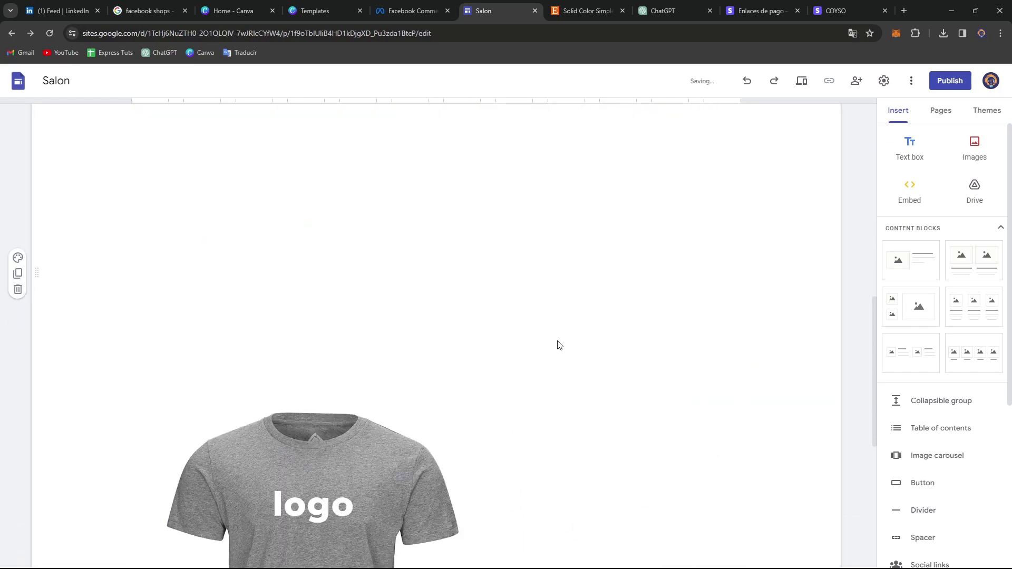
{"action": "key", "text": "F5"}
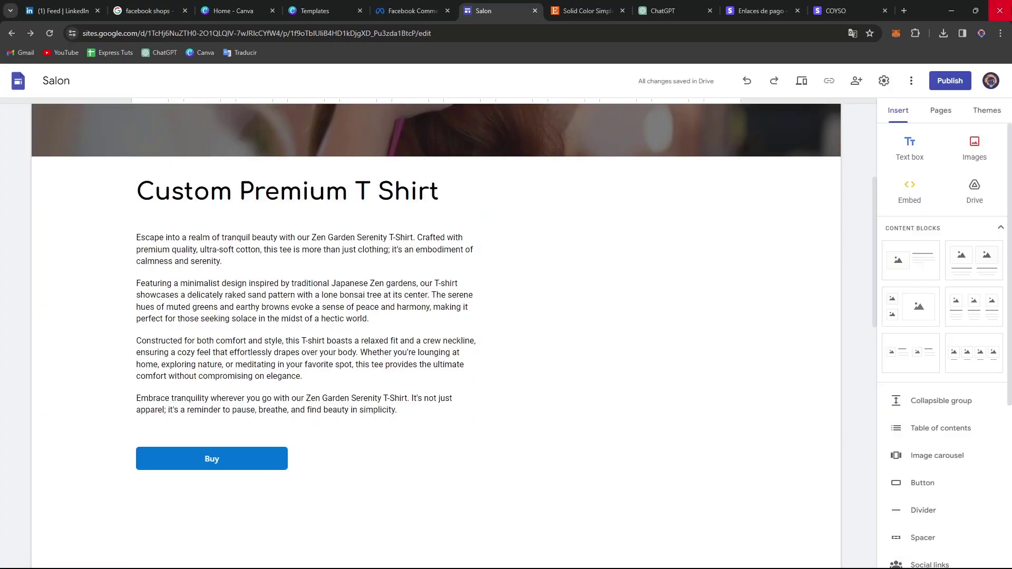
Open the Publish to the web dialog for the Salon site
{"action": "left_click", "coordinate": [953, 81]}
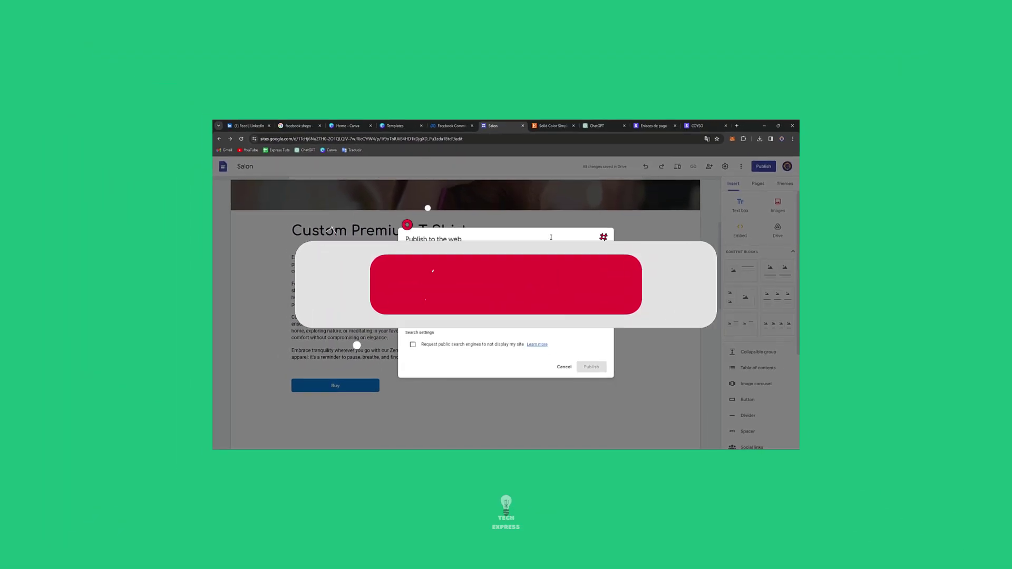
Go via the Stripe payment links tab to the Premium T Shirt MX$24.00 checkout page
{"action": "left_click", "coordinate": [654, 126]}
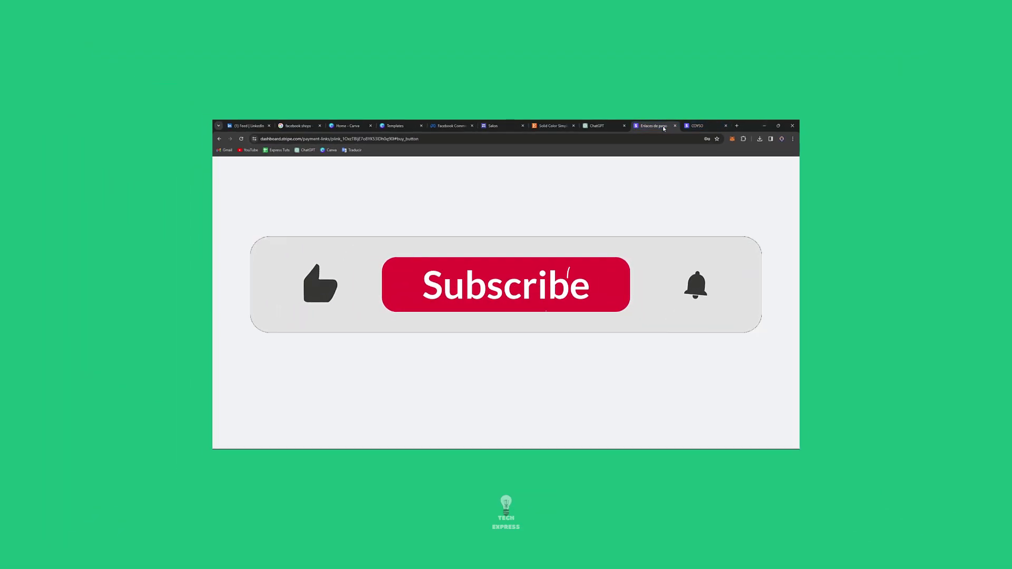
{"action": "left_click", "coordinate": [693, 125]}
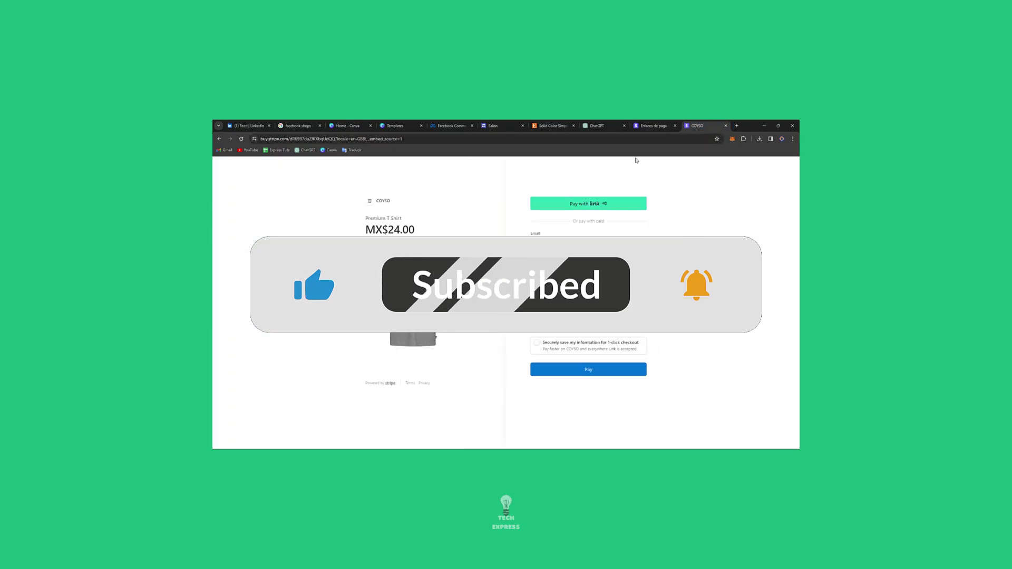